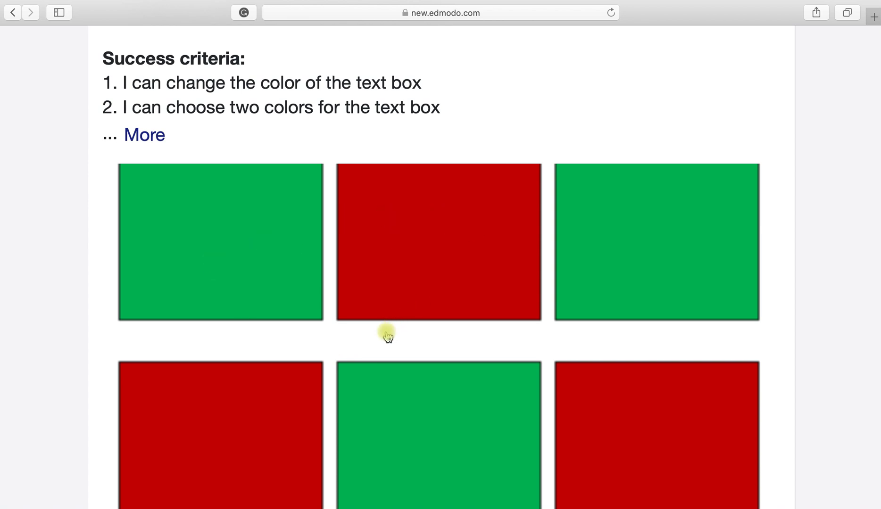
Review the text box colour assignment, reveal its extra attachment and check the options for Y2_Wsheet_shapefill.docx
scroll(386, 338, "down", 1)
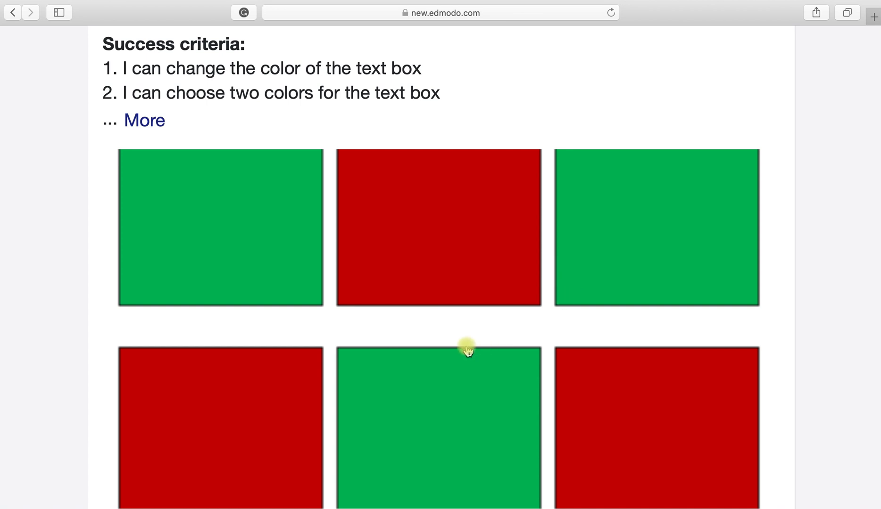
scroll(467, 349, "down", 3)
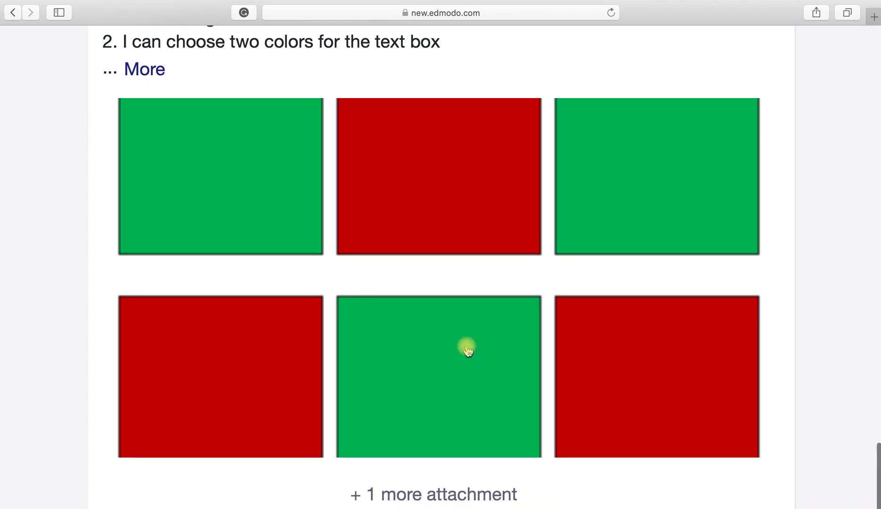
scroll(467, 349, "down", 3)
scroll(467, 349, "up", 3)
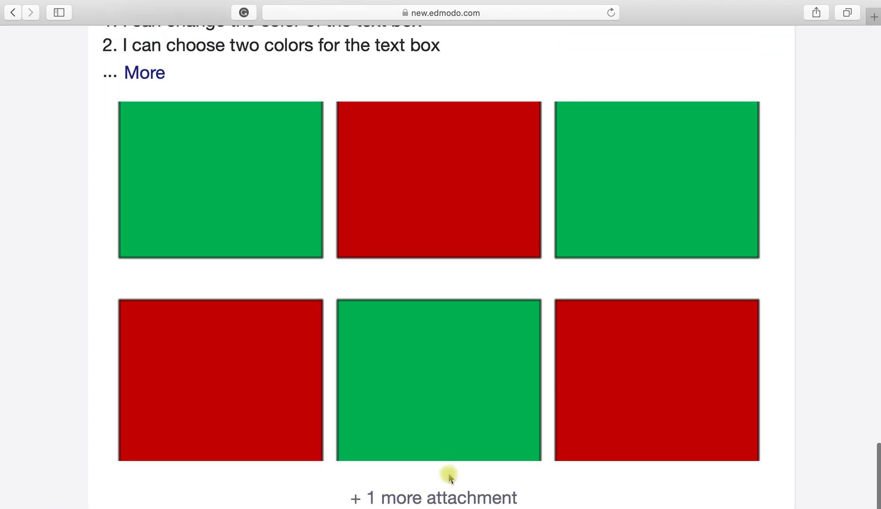
left_click(437, 500)
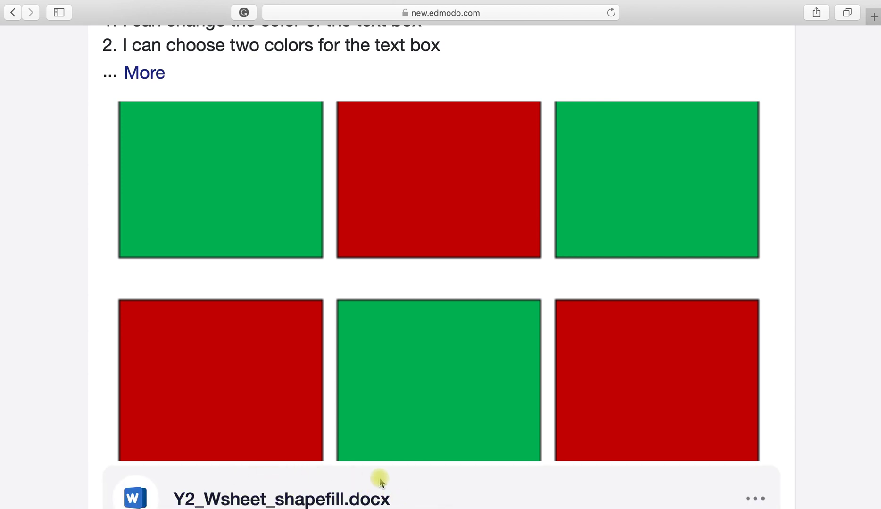
left_click(756, 499)
scroll(692, 498, "down", 2)
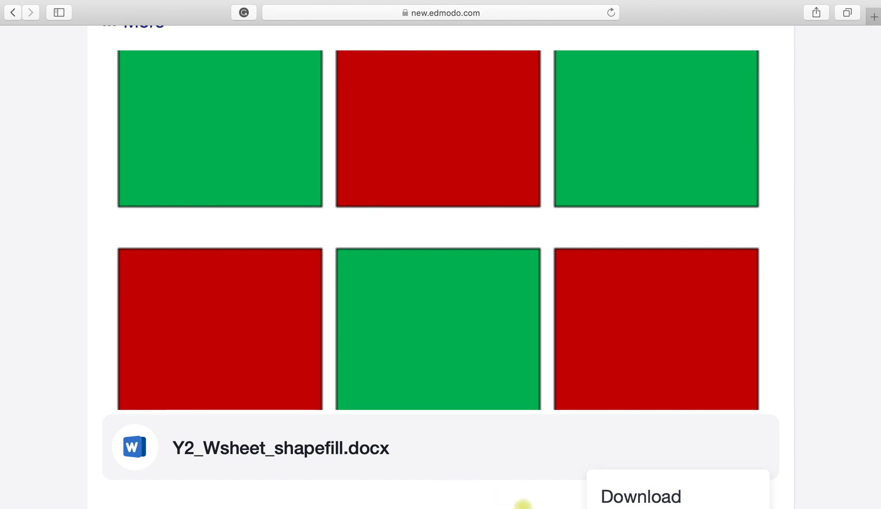
left_click(523, 506)
Switch to Microsoft Word and show the Y2_Wsheet_shapefill worksheet in full screen
mouse_move(577, 507)
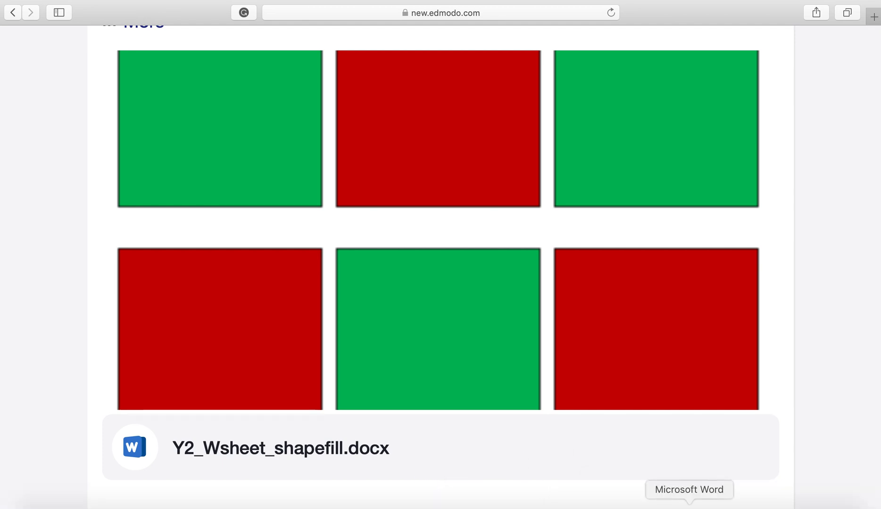
left_click(689, 504)
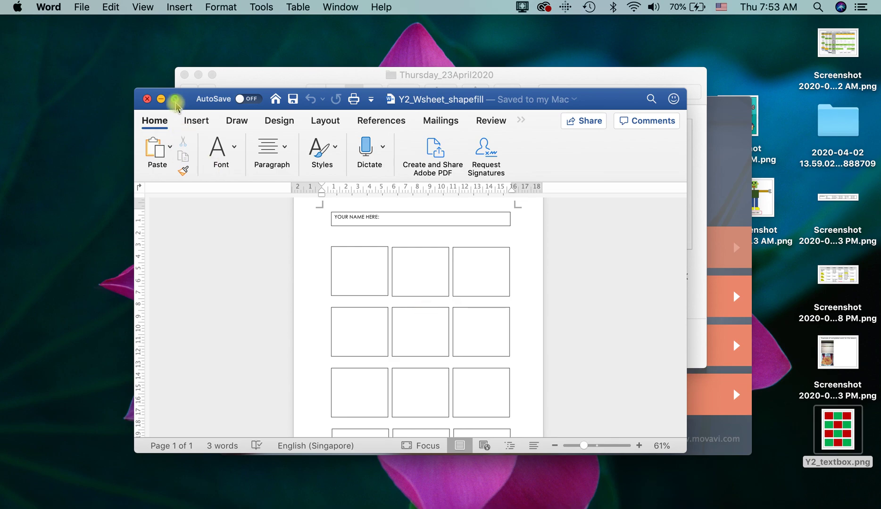
left_click(175, 99)
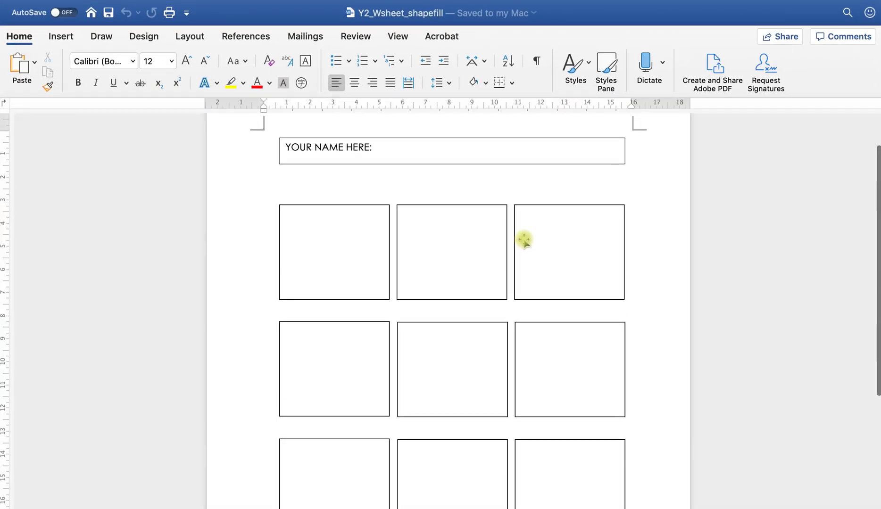
Enter the student's name after "YOUR NAME HERE:" in the box above the grid
scroll(524, 240, "up", 2)
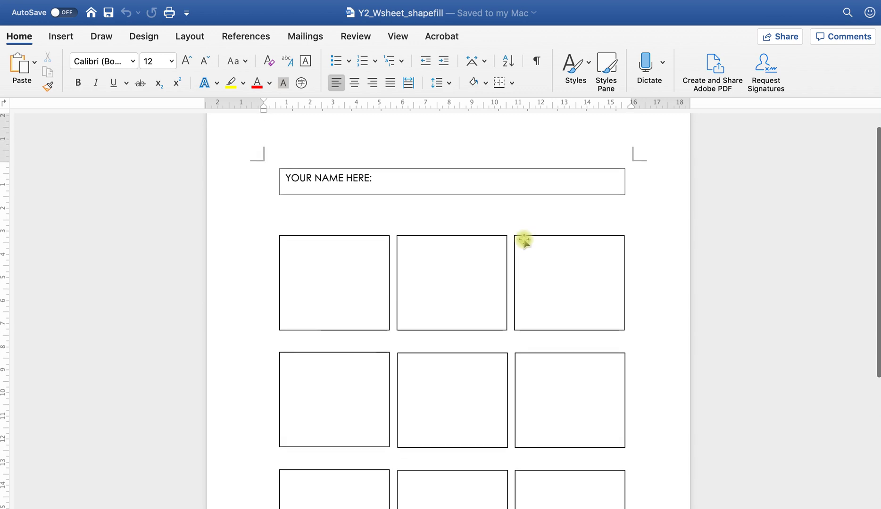
left_click(383, 181)
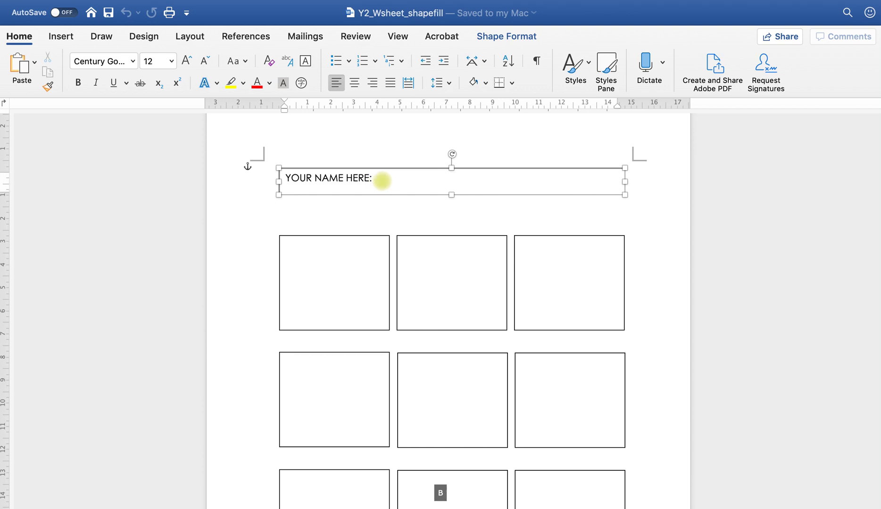
type("Bakhr")
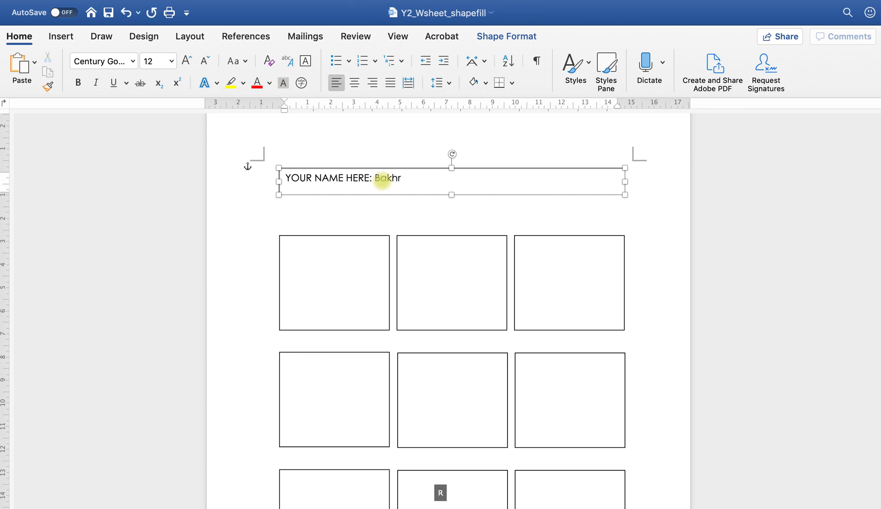
type("eza")
left_click(415, 299)
Go through the worksheet's grid of empty boxes row by row, then return to the first row
scroll(415, 299, "down", 5)
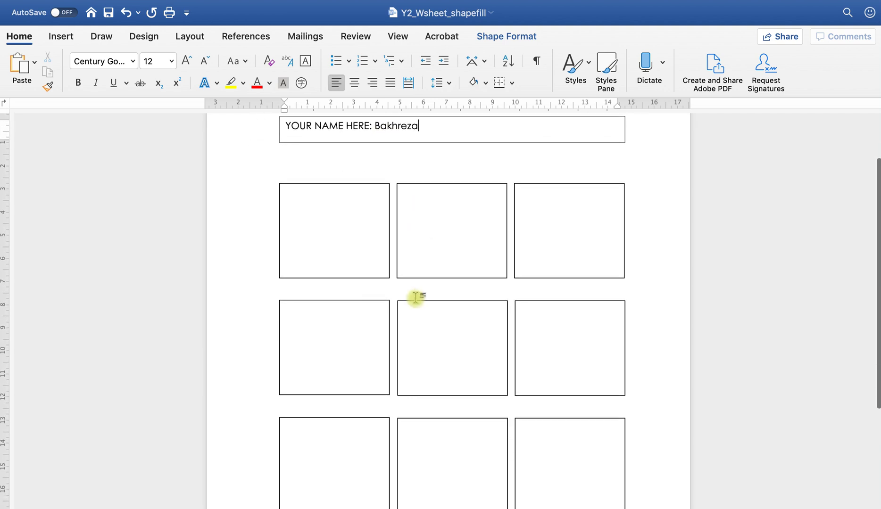
scroll(378, 227, "up", 1)
left_click(368, 205)
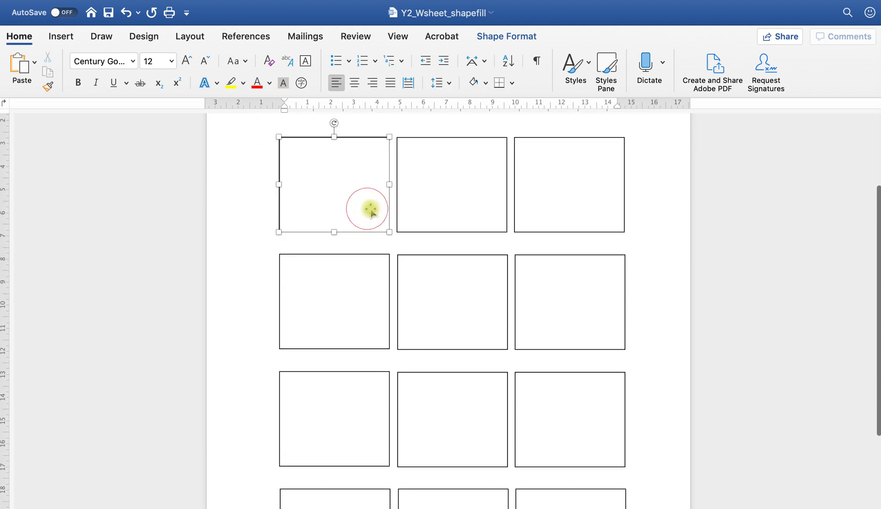
left_click(441, 211)
left_click(580, 211)
left_click(575, 307)
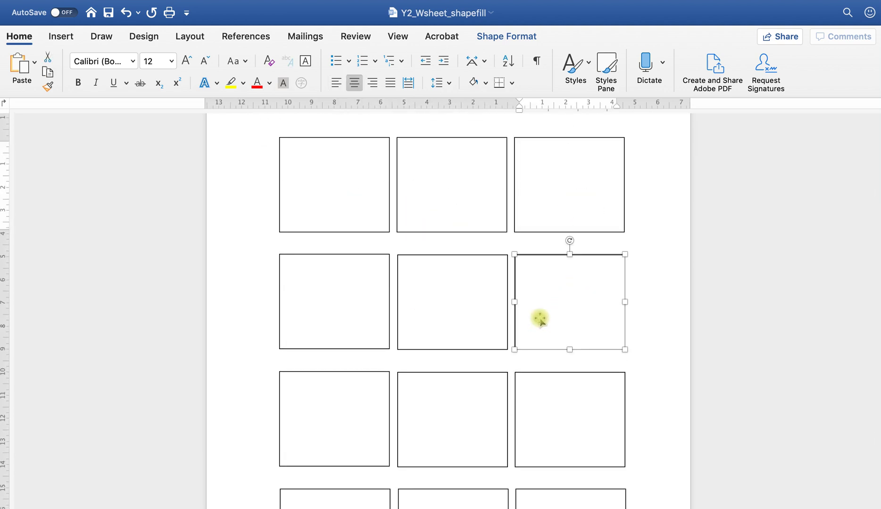
left_click(461, 323)
left_click(364, 328)
left_click(362, 420)
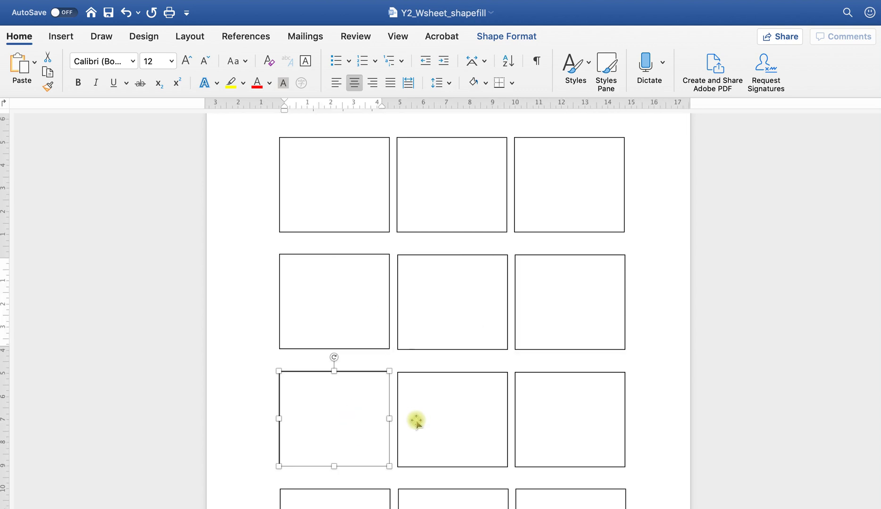
left_click(472, 436)
scroll(472, 435, "down", 2)
left_click(596, 373)
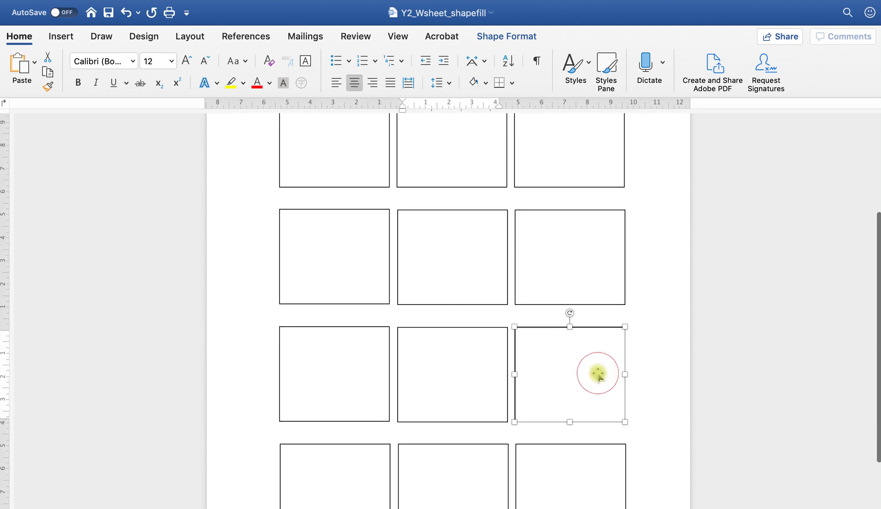
scroll(597, 487, "down", 1)
left_click(594, 486)
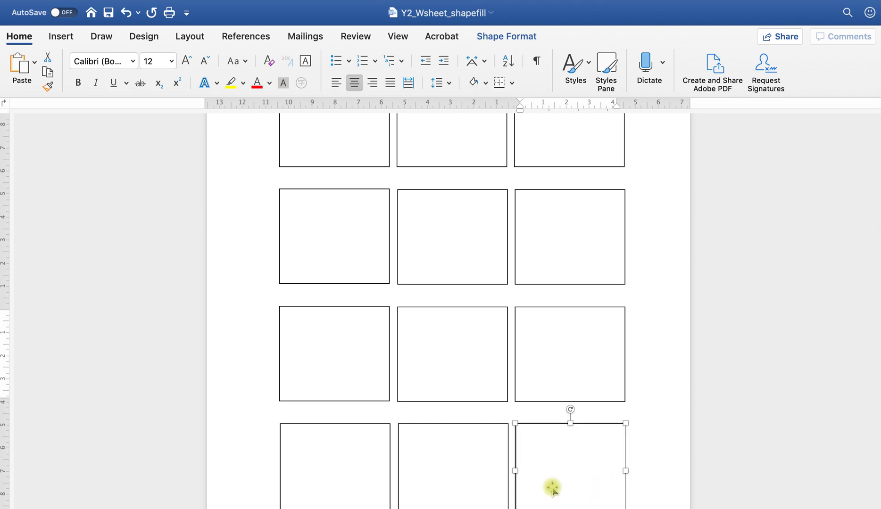
left_click(468, 488)
left_click(357, 498)
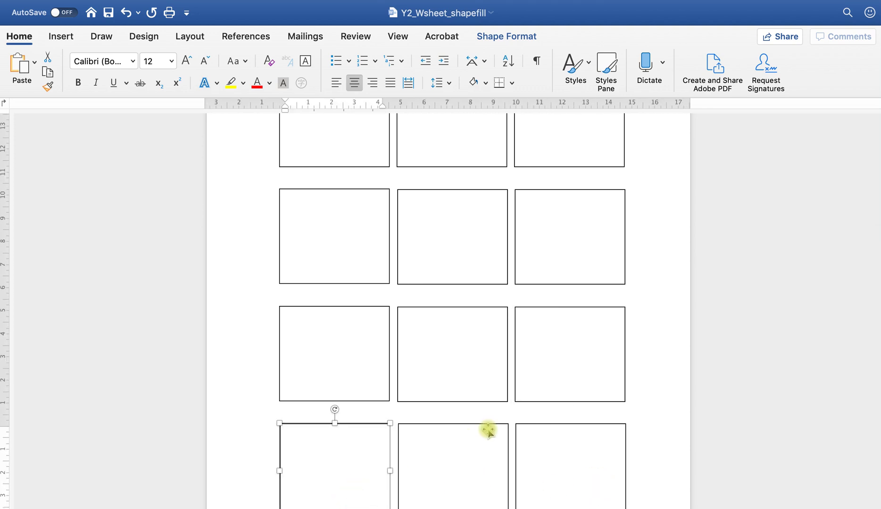
scroll(486, 429, "up", 1)
scroll(487, 430, "up", 2)
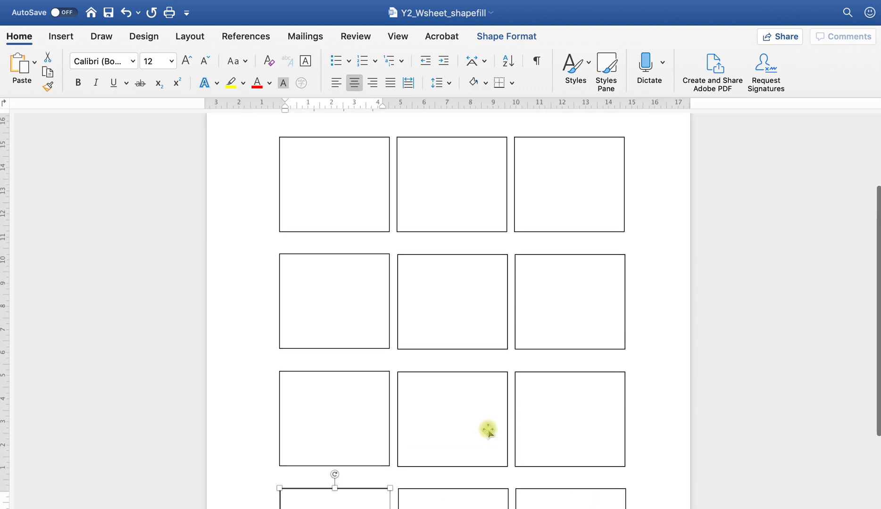
left_click(353, 192)
left_click(433, 199)
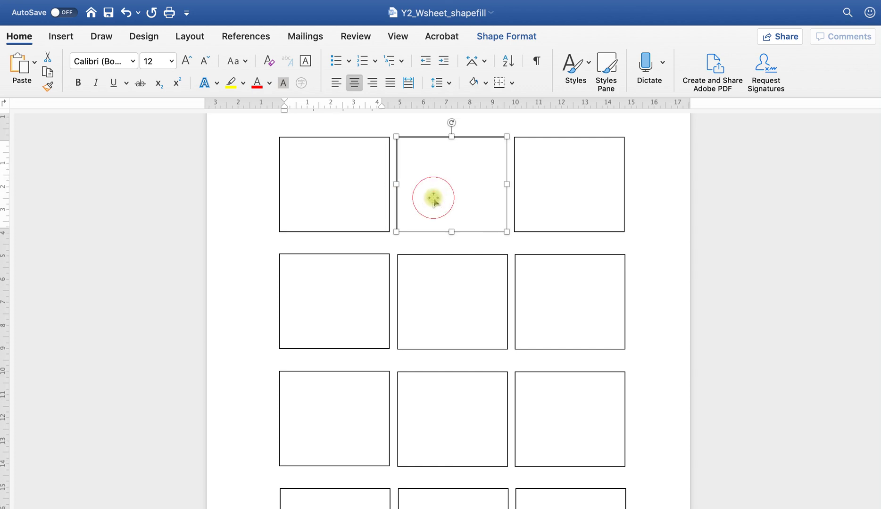
left_click(567, 207)
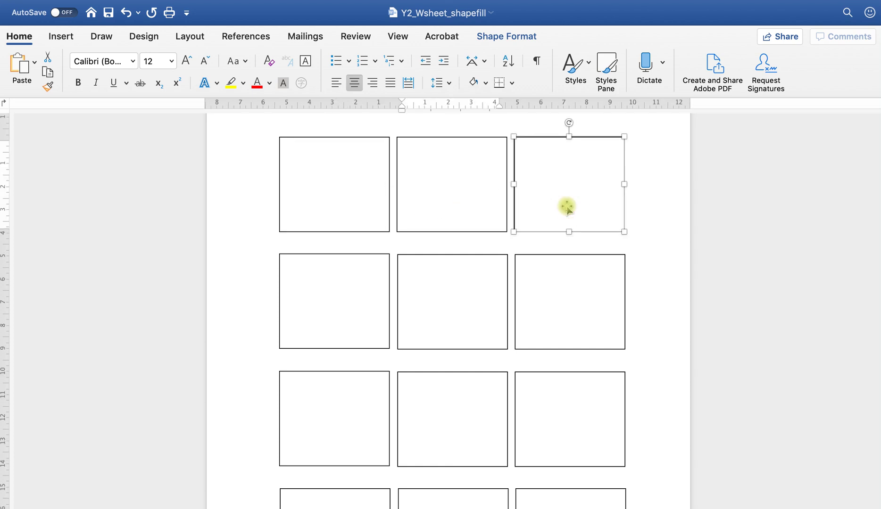
Fill the first box of the top row with the standard dark red colour
left_click(362, 208)
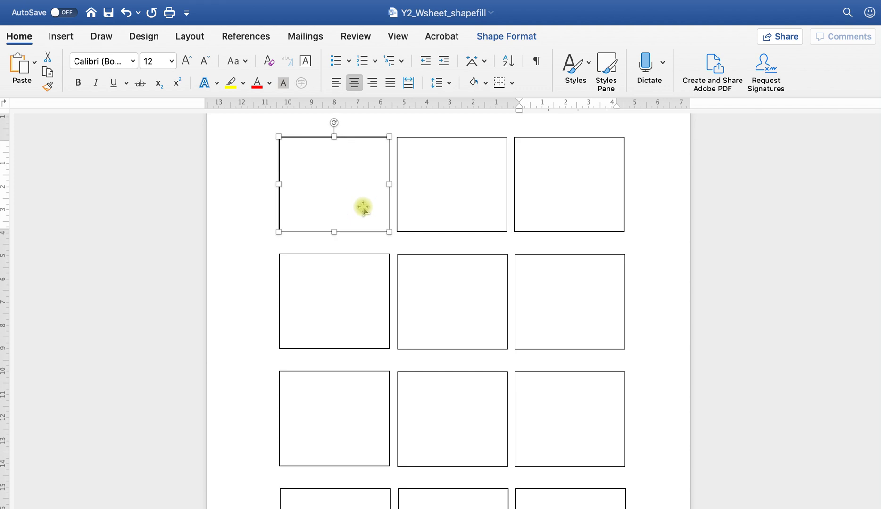
left_click(504, 38)
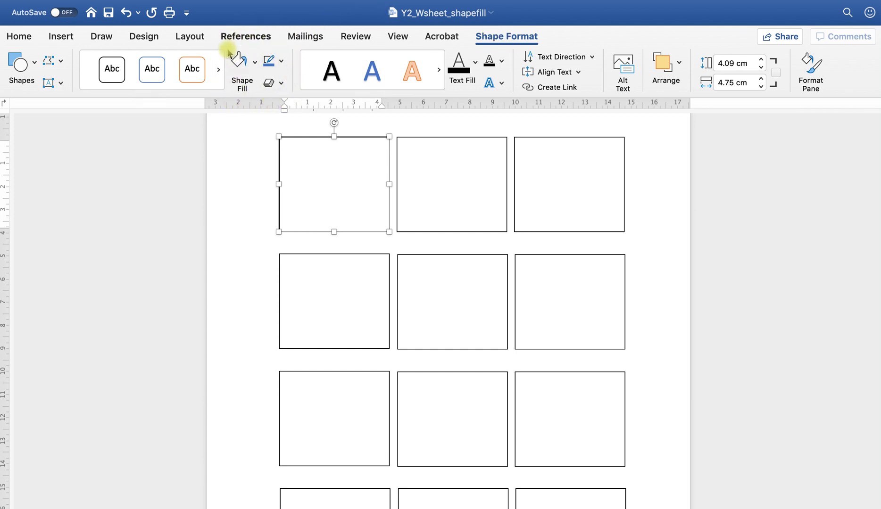
left_click(256, 64)
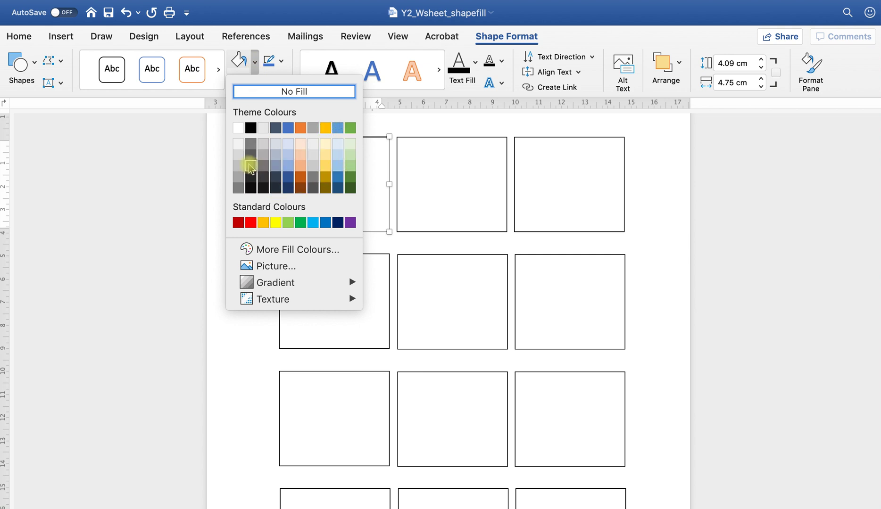
left_click(238, 222)
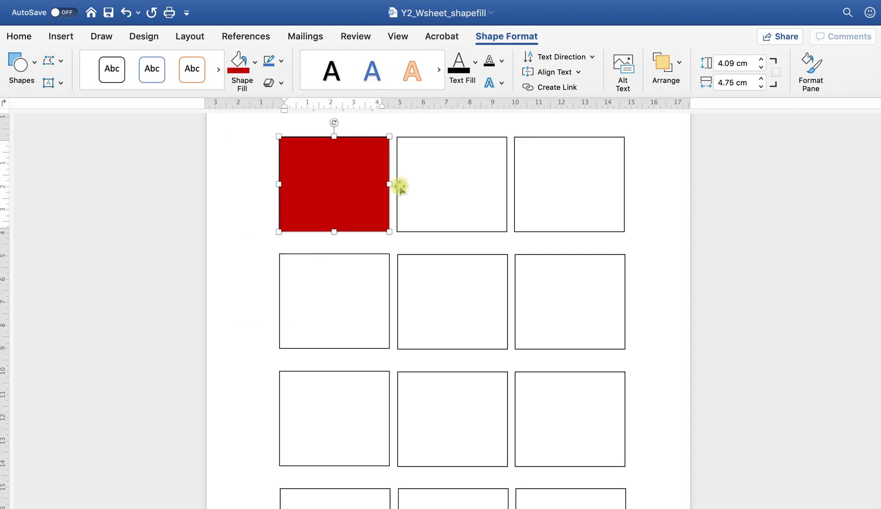
Fill the middle box of the top row with standard yellow
left_click(428, 178)
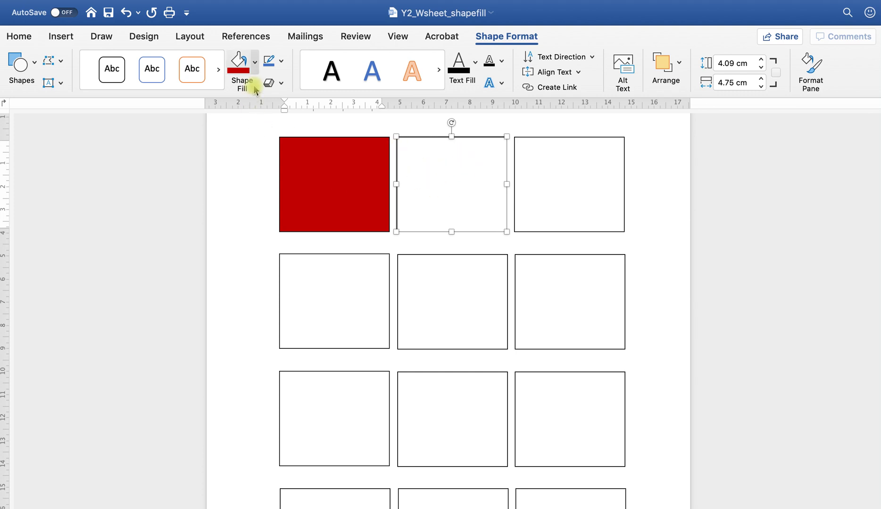
left_click(255, 63)
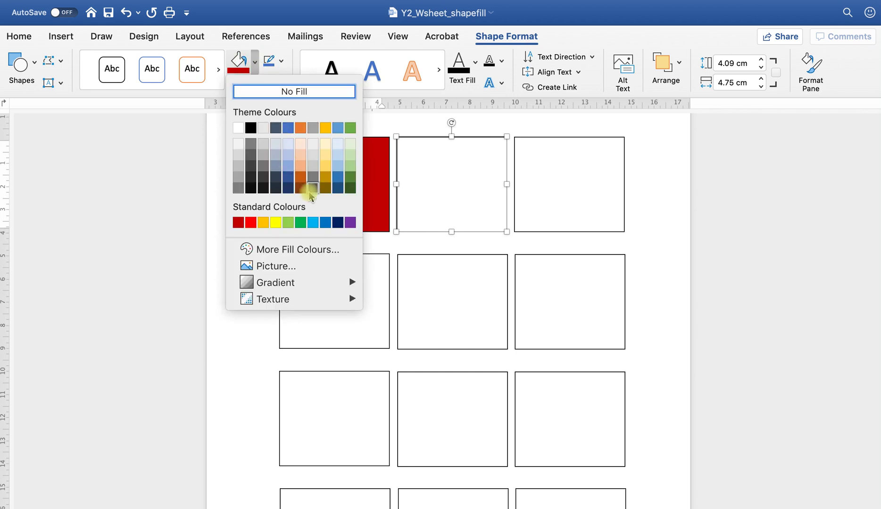
left_click(275, 223)
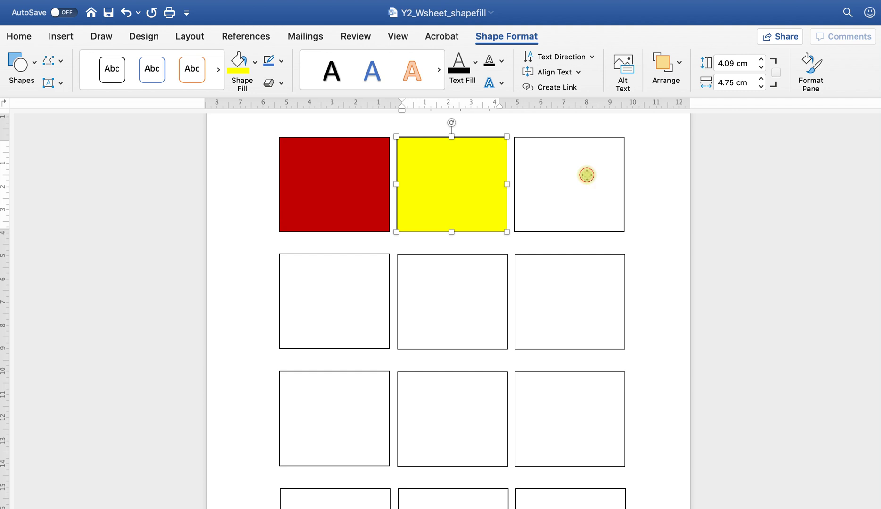
Fill the third box of the top row with standard dark red to continue the alternating pattern
left_click(587, 175)
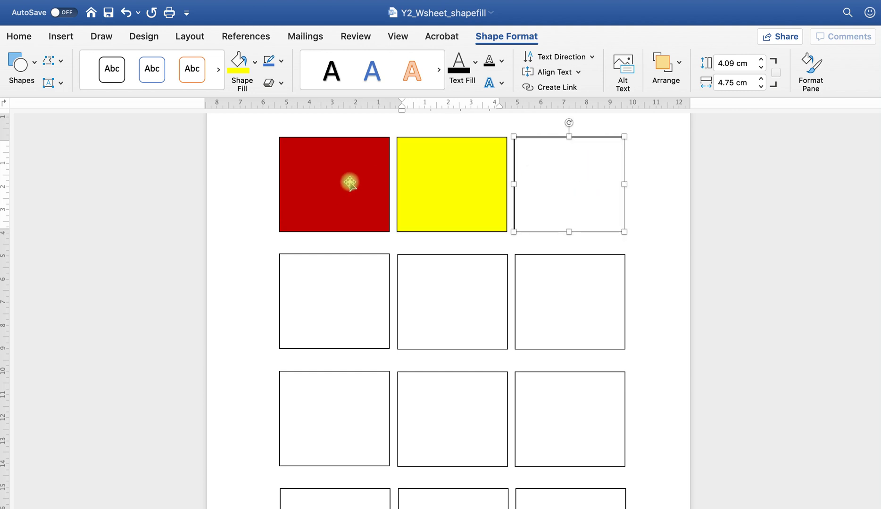
left_click(255, 62)
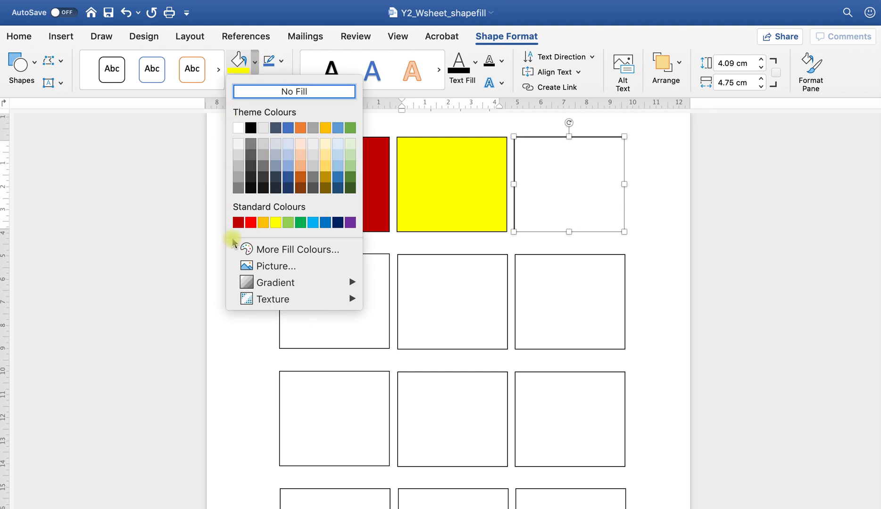
left_click(240, 223)
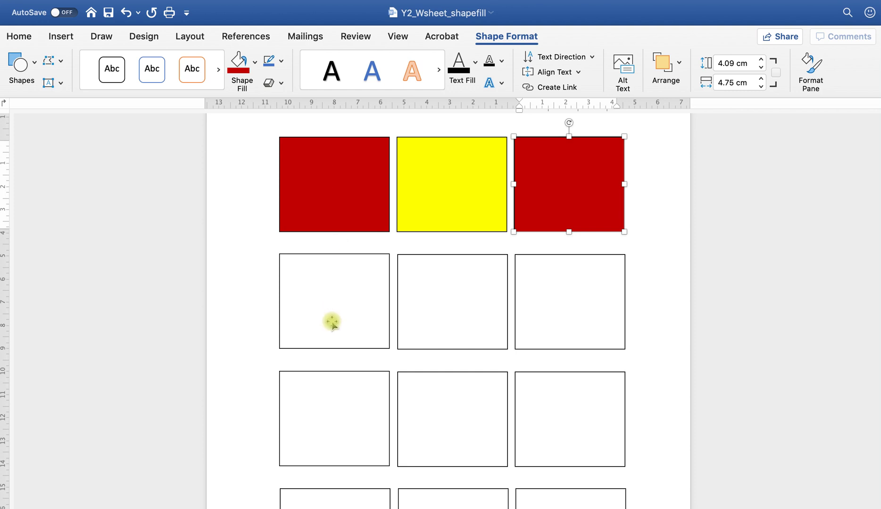
Fill the first box of the second row with standard yellow, contrasting with the dark red box above
left_click(341, 204)
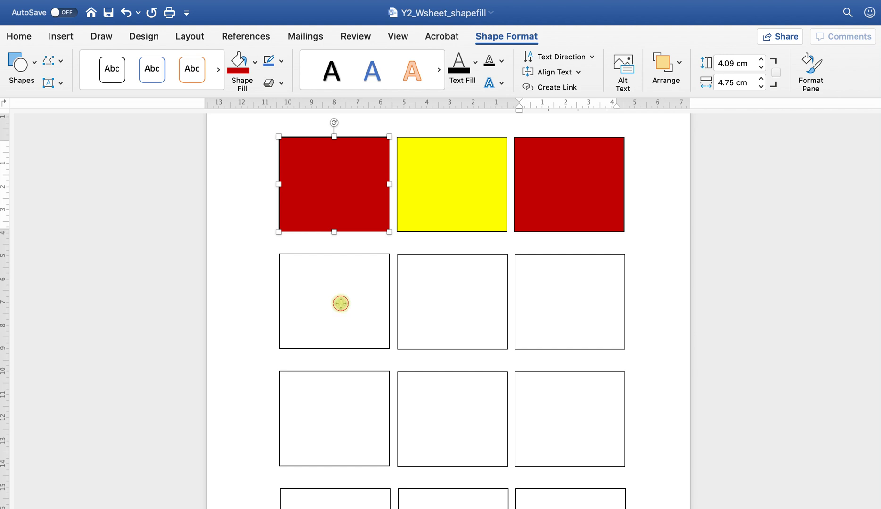
left_click(341, 304)
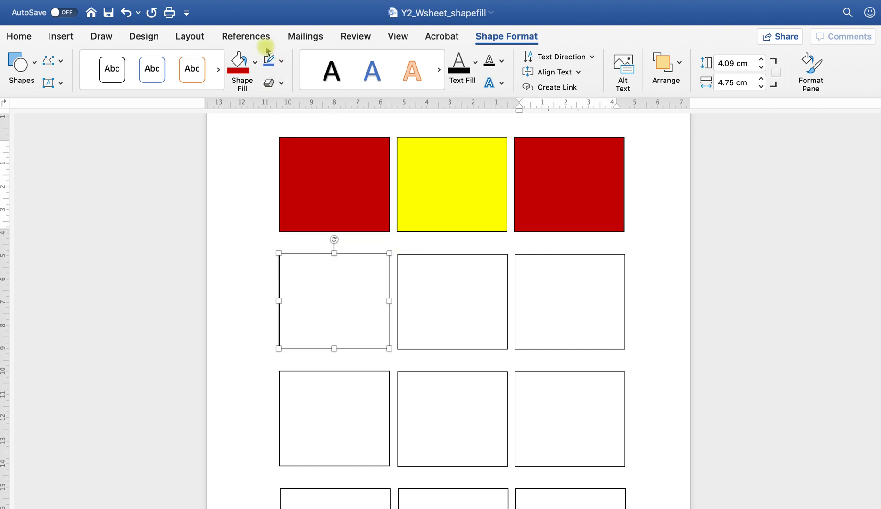
left_click(255, 61)
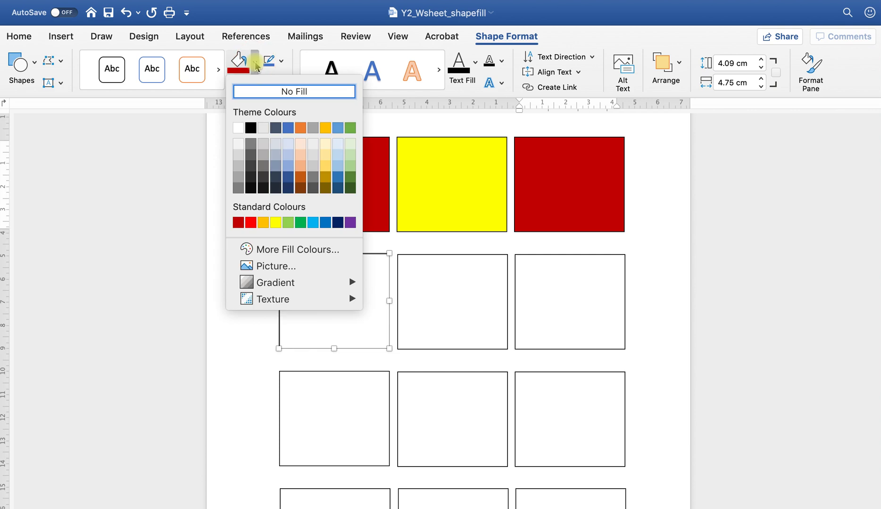
left_click(279, 223)
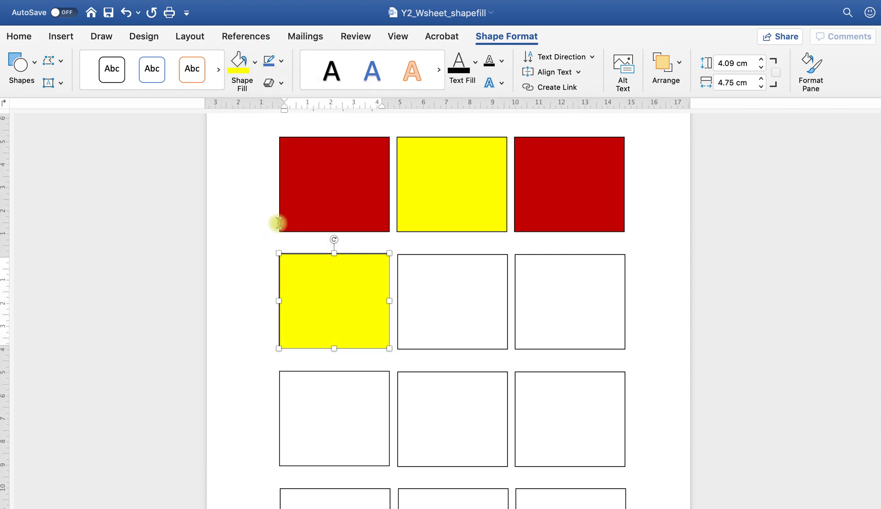
Fill the middle box of the second row with the standard dark red colour
left_click(463, 289)
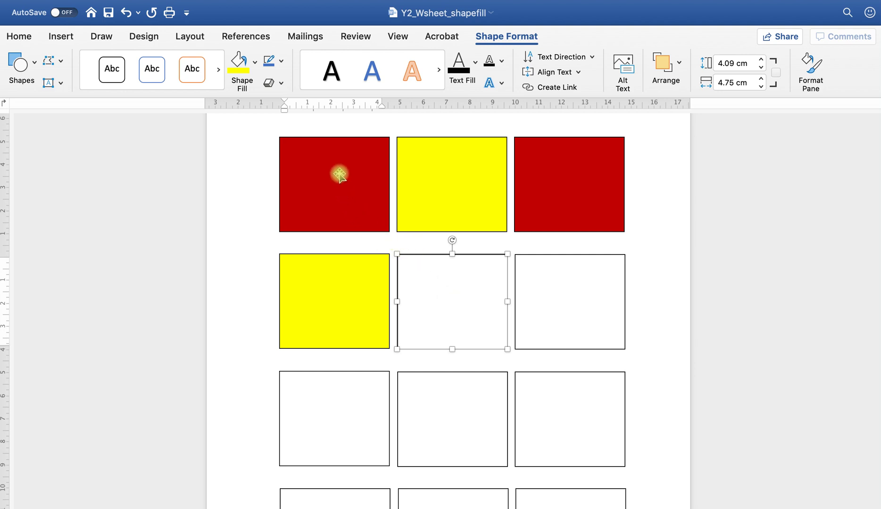
left_click(255, 63)
left_click(235, 221)
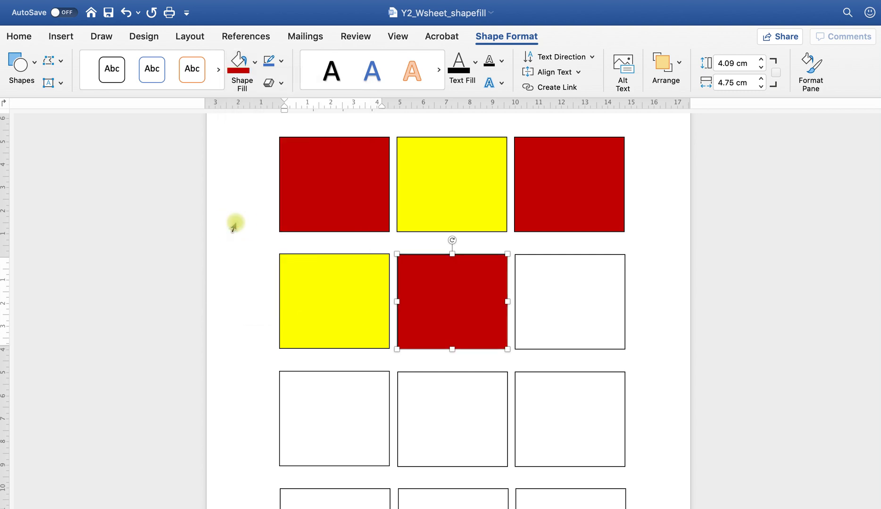
Fill the third box of the second row with standard yellow
left_click(612, 273)
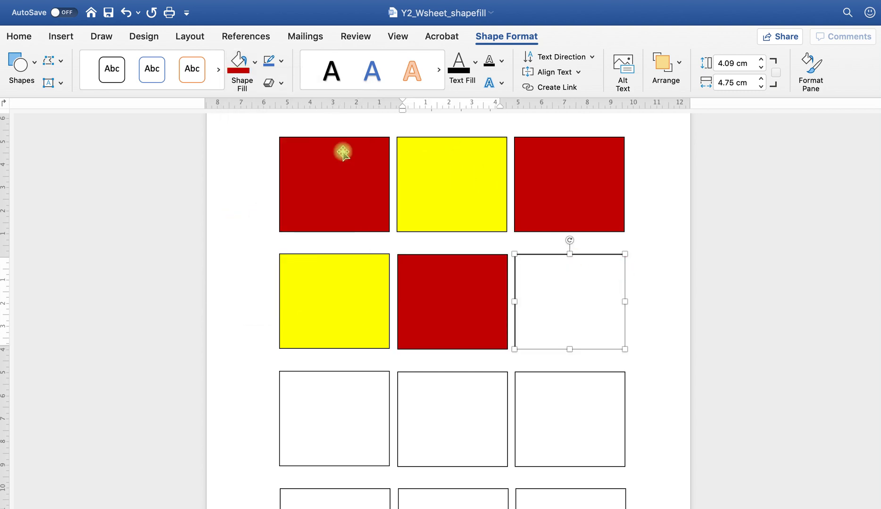
left_click(255, 66)
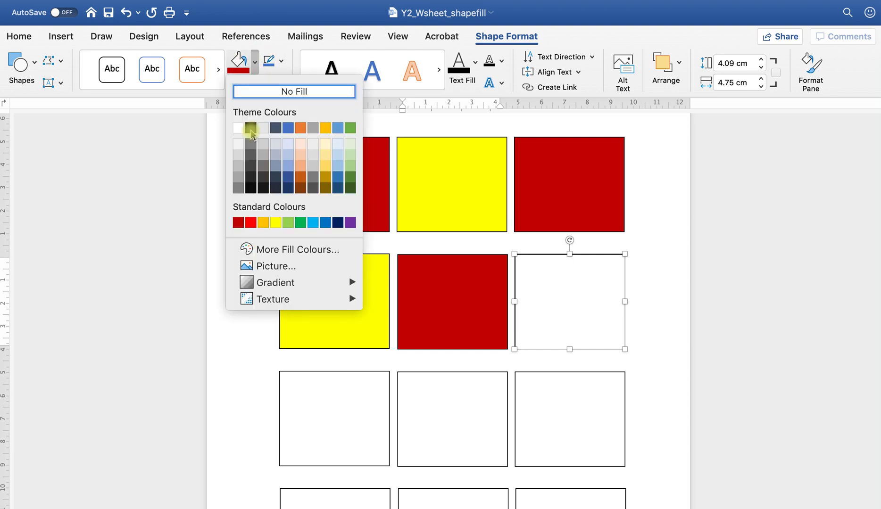
left_click(276, 223)
Fill the first box of the third row with standard dark red, alternating with the yellow box above it
scroll(482, 354, "down", 2)
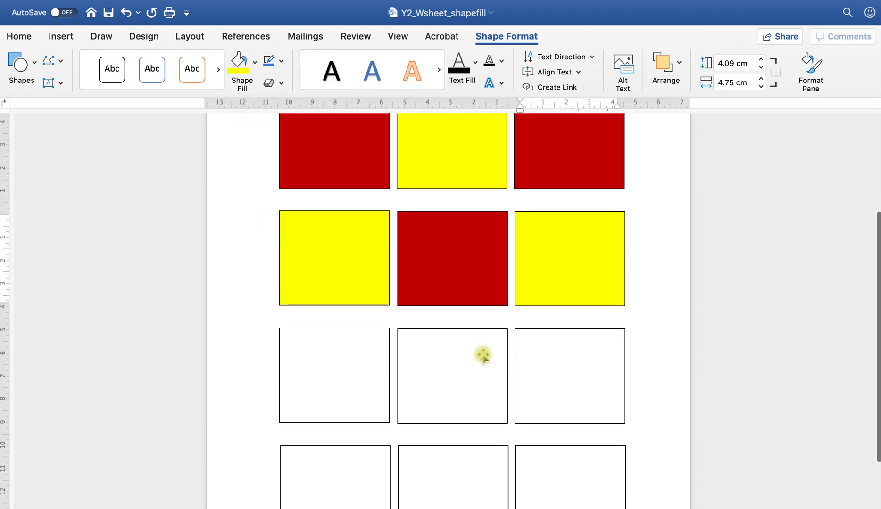
scroll(479, 360, "down", 1)
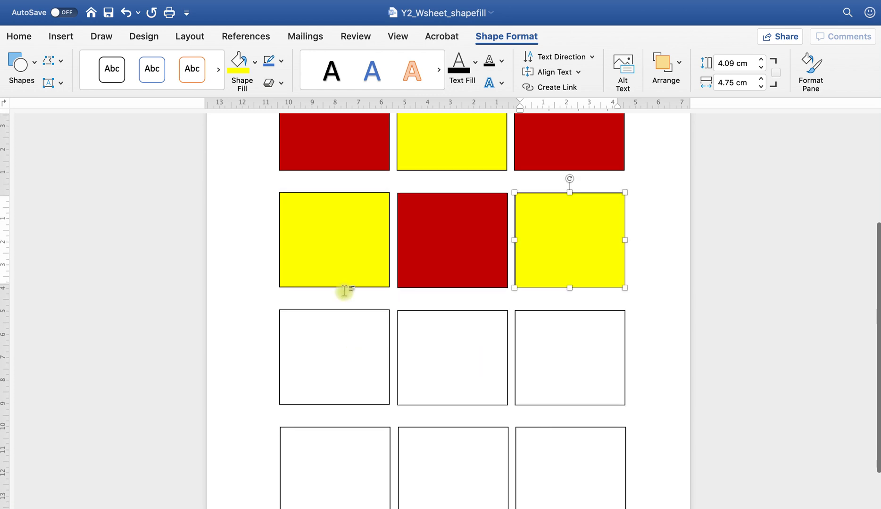
scroll(345, 291, "up", 3)
left_click(343, 183)
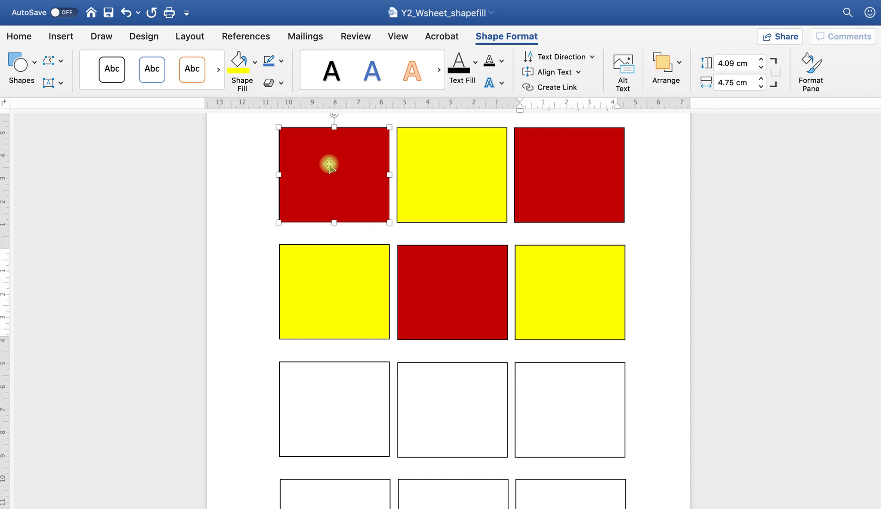
left_click(327, 319)
left_click(332, 404)
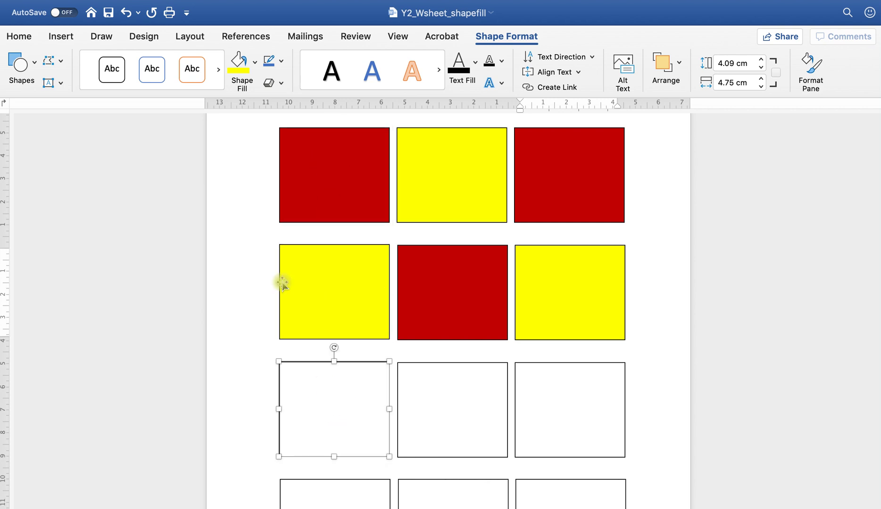
left_click(255, 67)
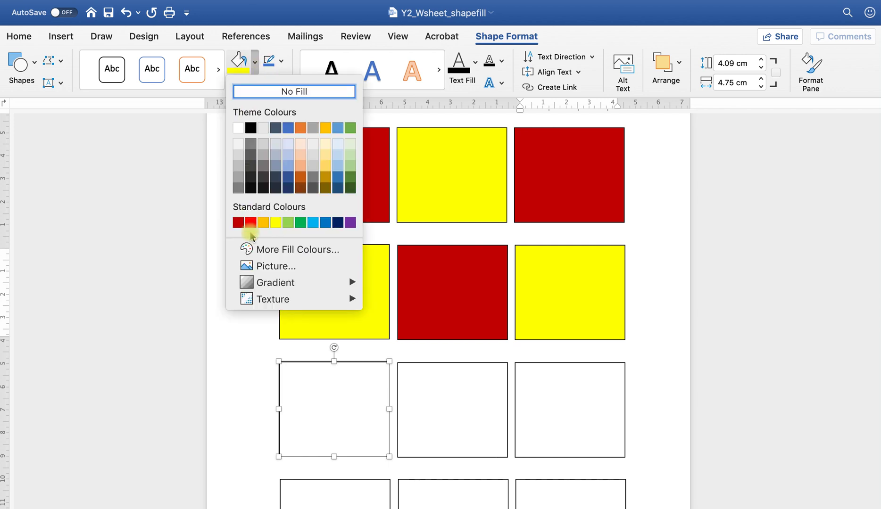
left_click(239, 224)
Fill the middle box of the third row with standard yellow
scroll(378, 372, "down", 2)
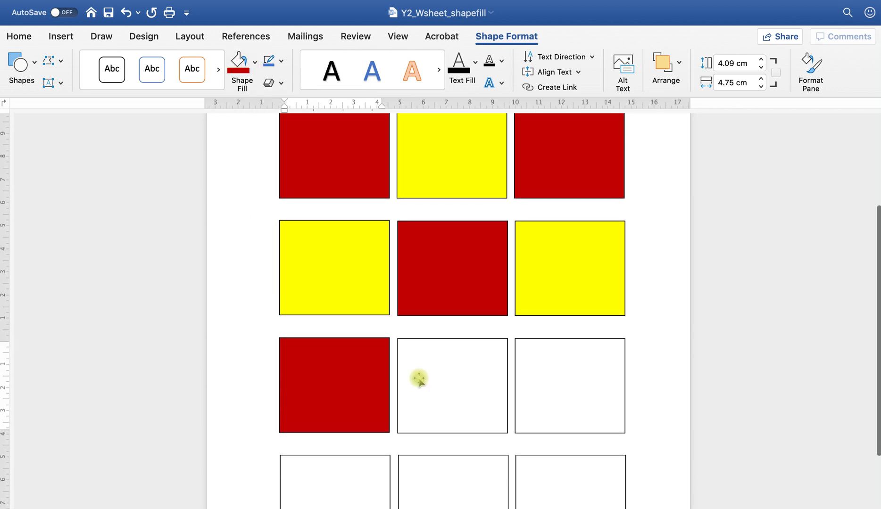
left_click(485, 387)
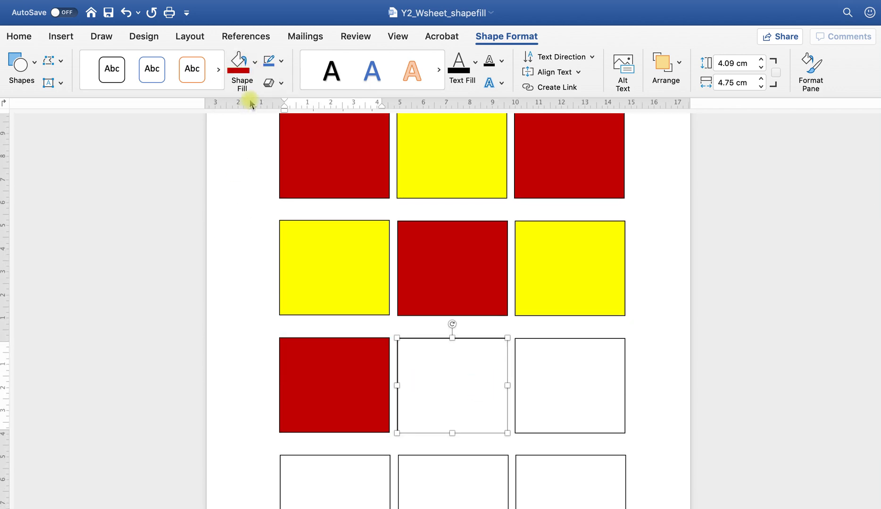
left_click(255, 66)
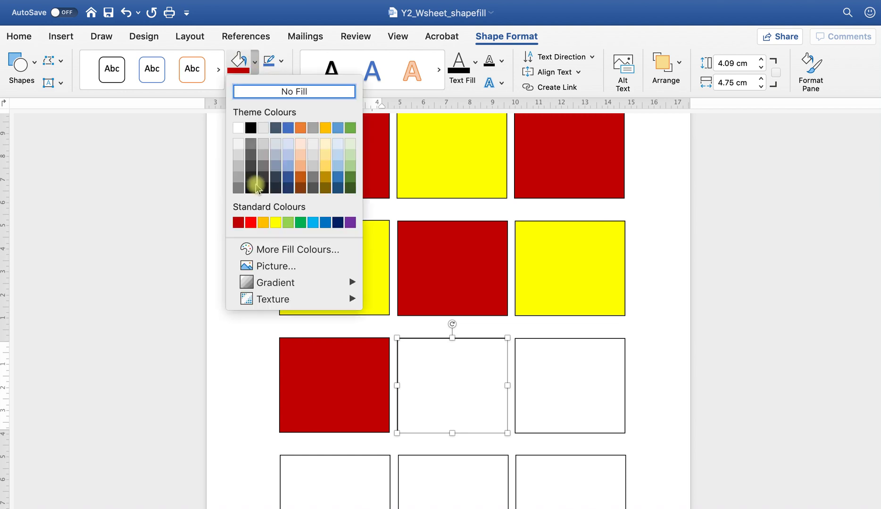
left_click(278, 222)
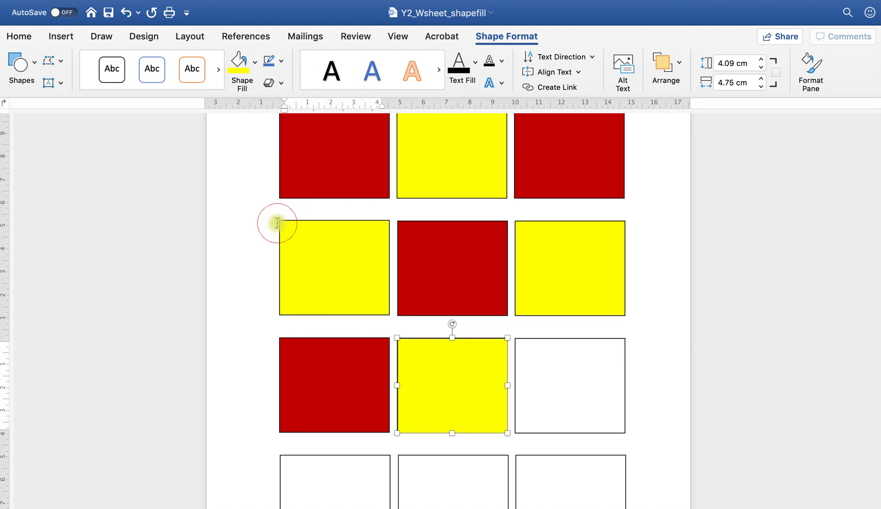
Fill the third box of the third row with standard dark red, continuing the alternating pattern down that column
left_click(551, 155)
left_click(573, 253)
left_click(576, 368)
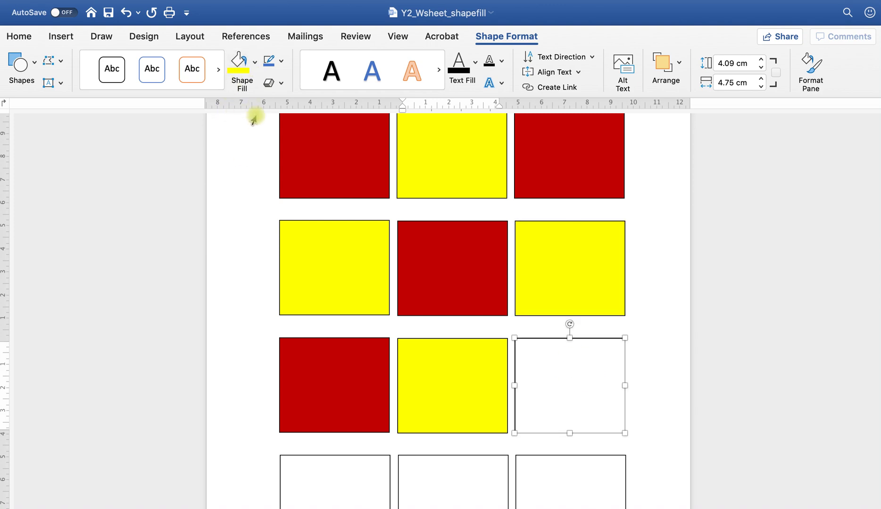
left_click(255, 63)
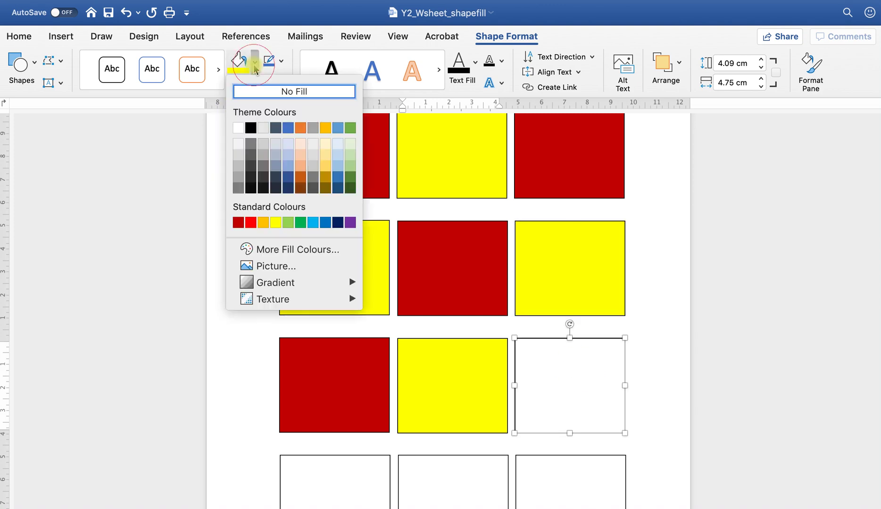
left_click(238, 223)
Fill the first box of the fourth row with standard yellow, following the alternating order of the first column
scroll(406, 359, "down", 1)
scroll(408, 386, "down", 3)
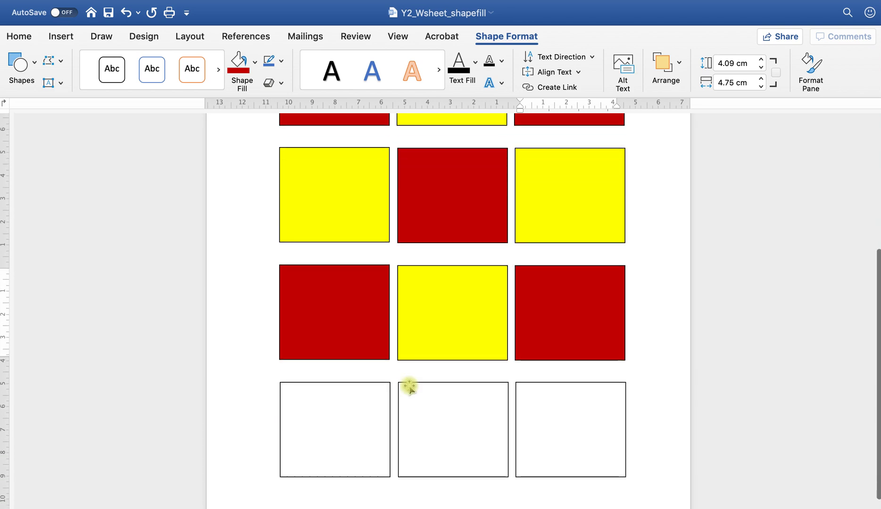
scroll(350, 330, "up", 4)
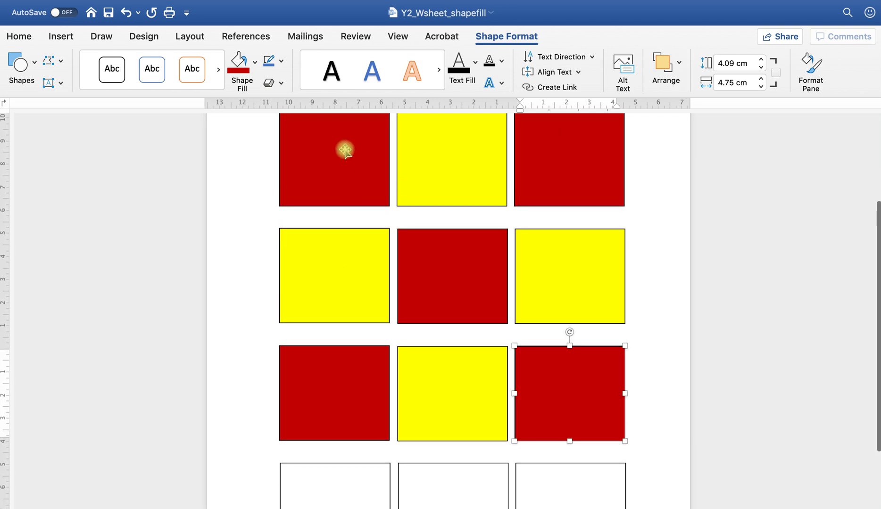
left_click(344, 147)
left_click(354, 262)
left_click(372, 400)
scroll(368, 399, "down", 2)
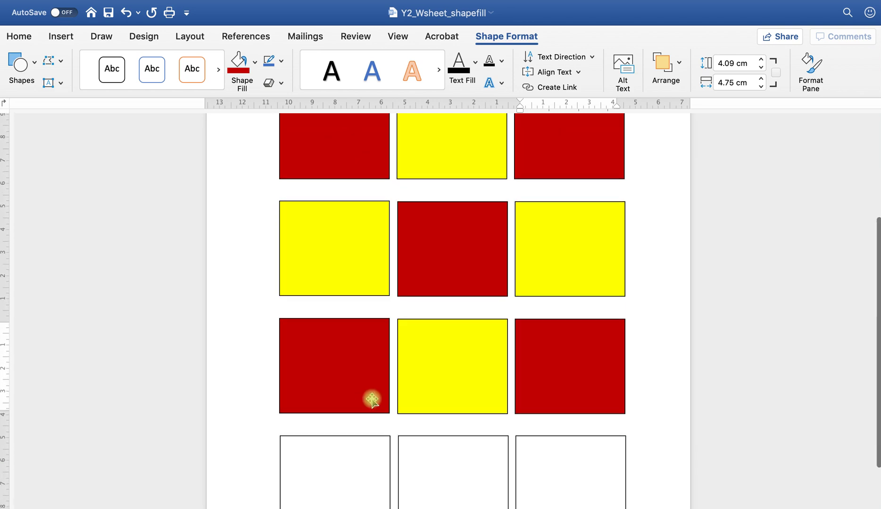
left_click(362, 437)
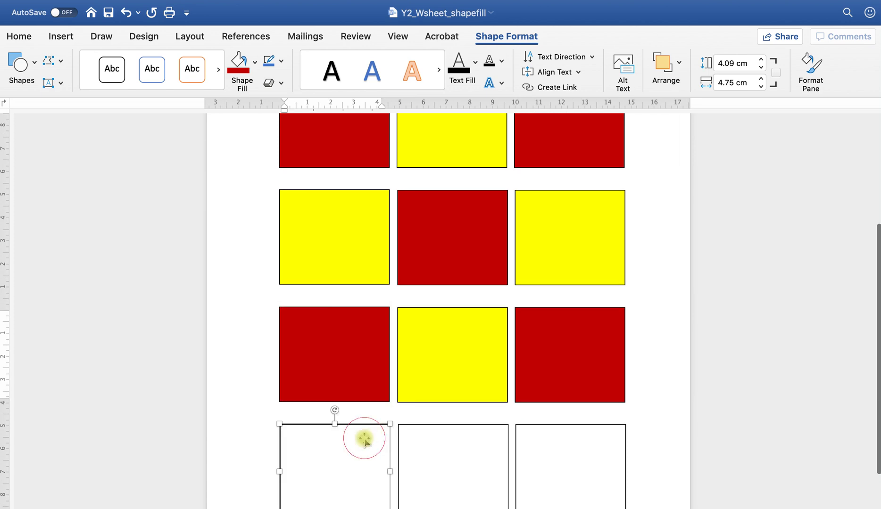
left_click(255, 69)
left_click(276, 225)
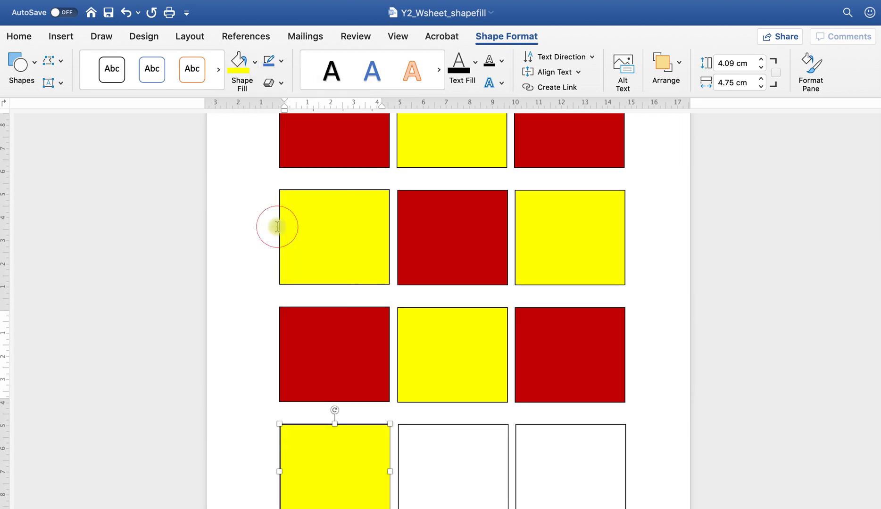
Fill the middle box of the fourth row with standard dark red, following the alternating order of the middle column
left_click(477, 476)
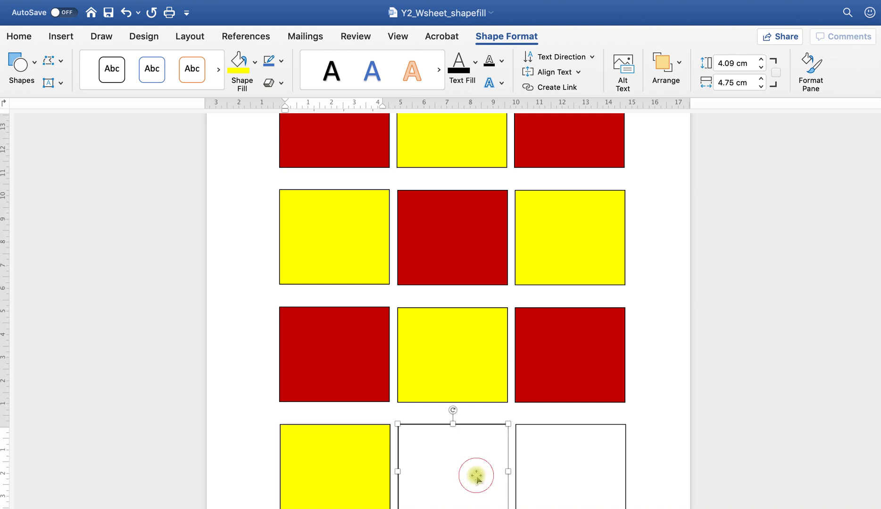
scroll(476, 476, "up", 3)
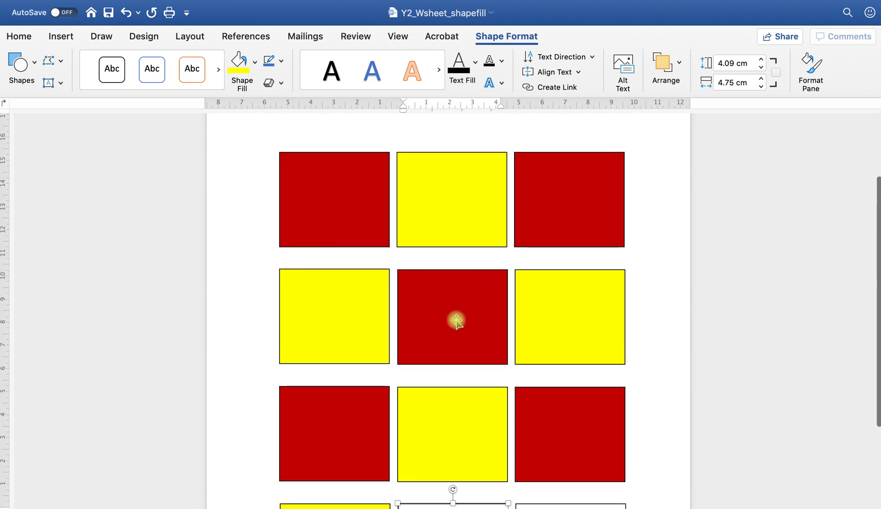
scroll(444, 430, "down", 4)
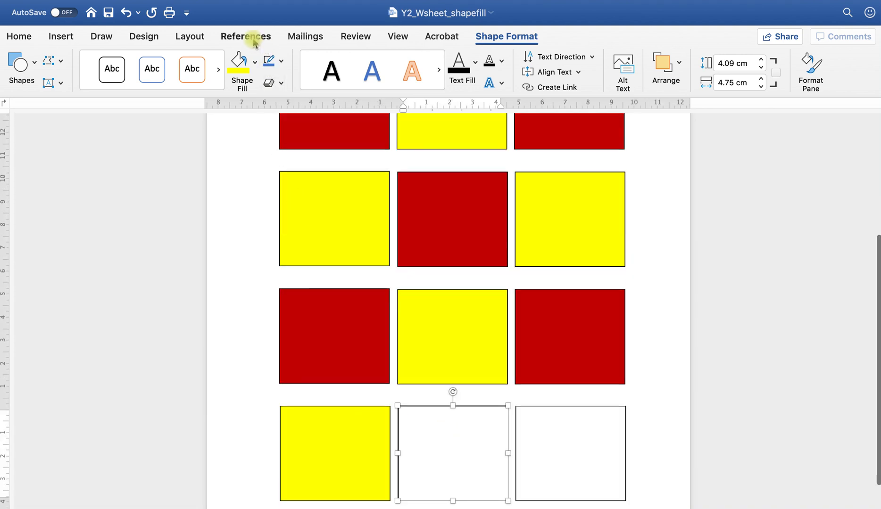
left_click(254, 63)
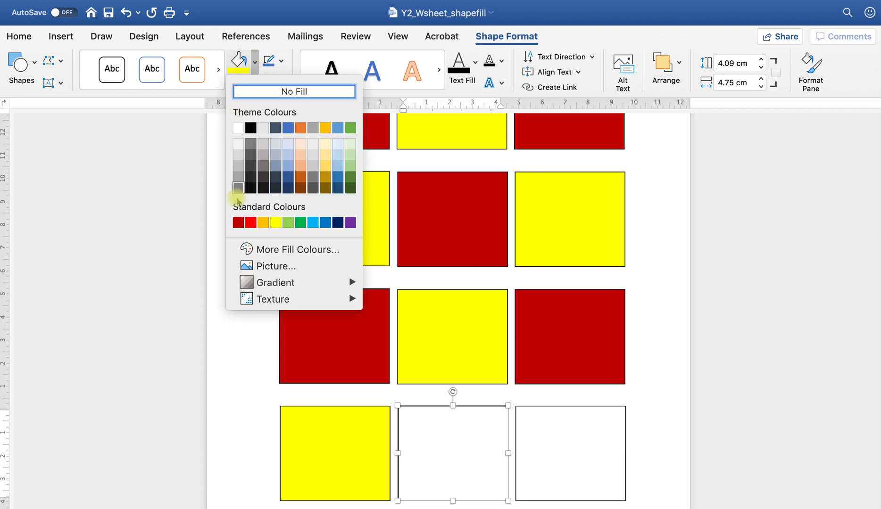
left_click(236, 223)
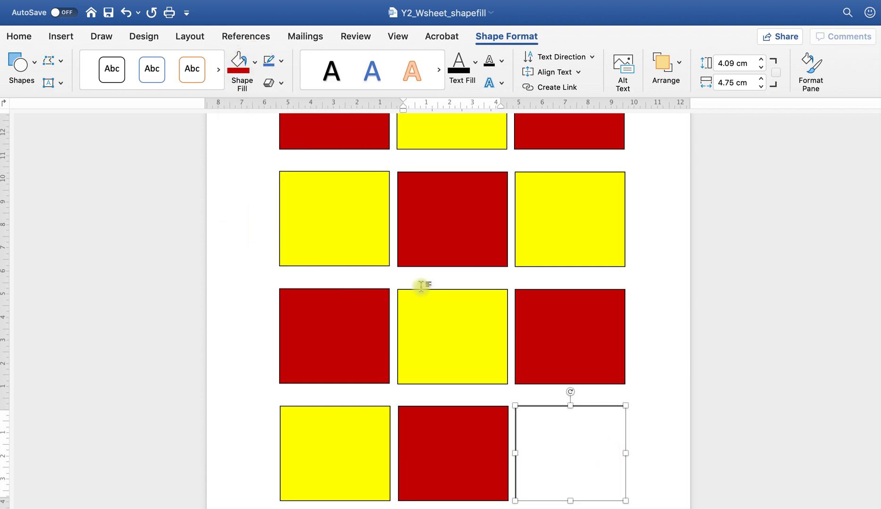
Fill the last box of the fourth row with standard yellow to complete the grid
scroll(566, 244, "up", 3)
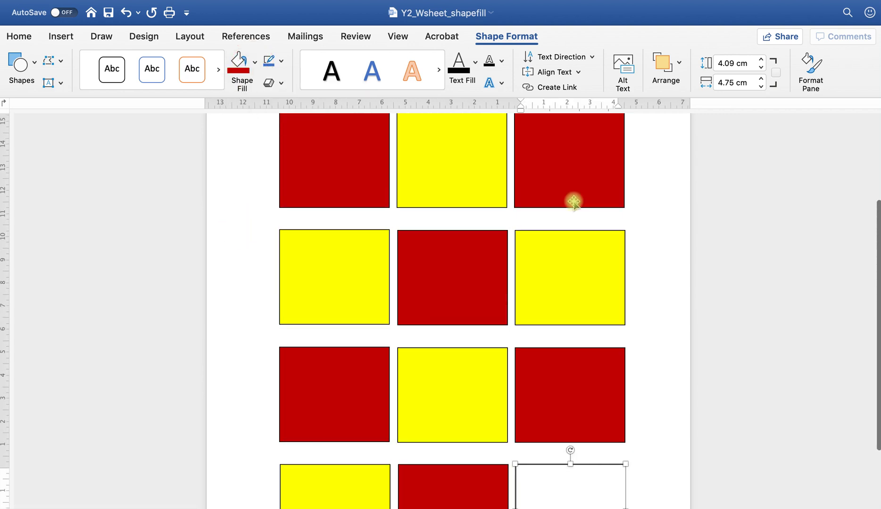
left_click(255, 62)
left_click(277, 220)
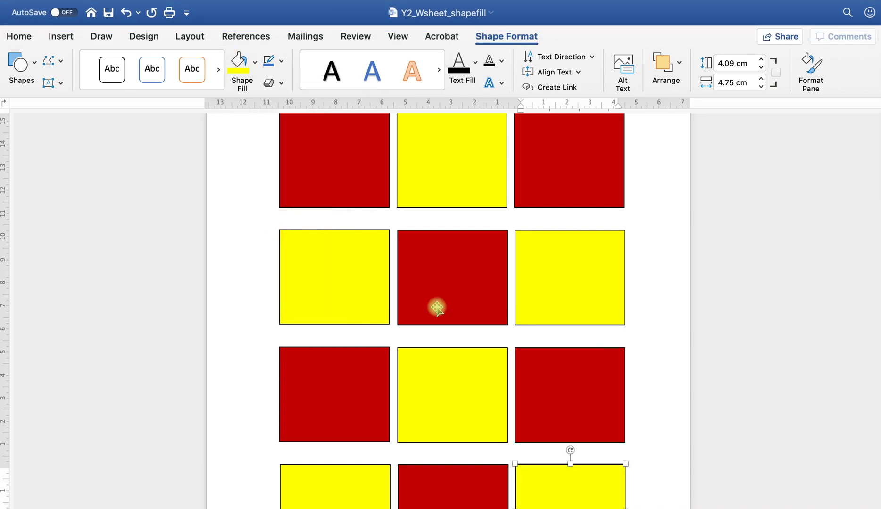
Check the filled boxes across the rows and down the columns for a consistent alternation of dark red and yellow
scroll(464, 322, "down", 2)
left_click(587, 499)
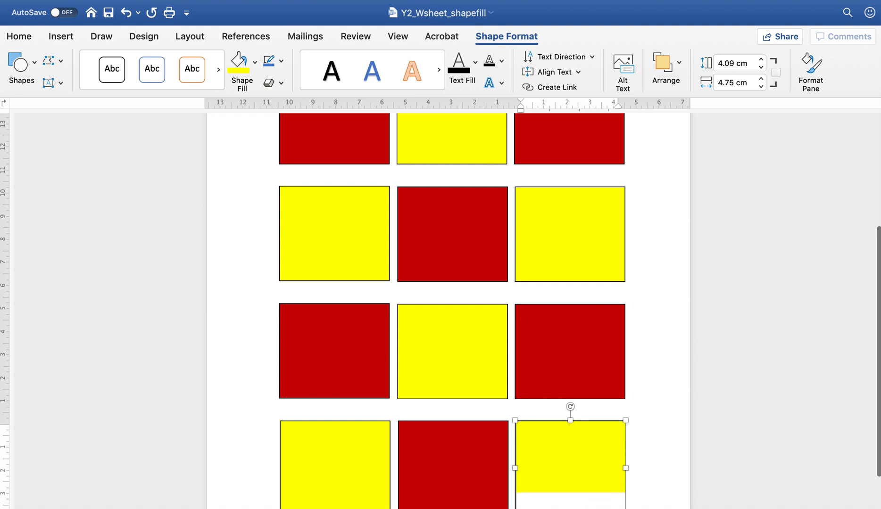
scroll(666, 461, "up", 3)
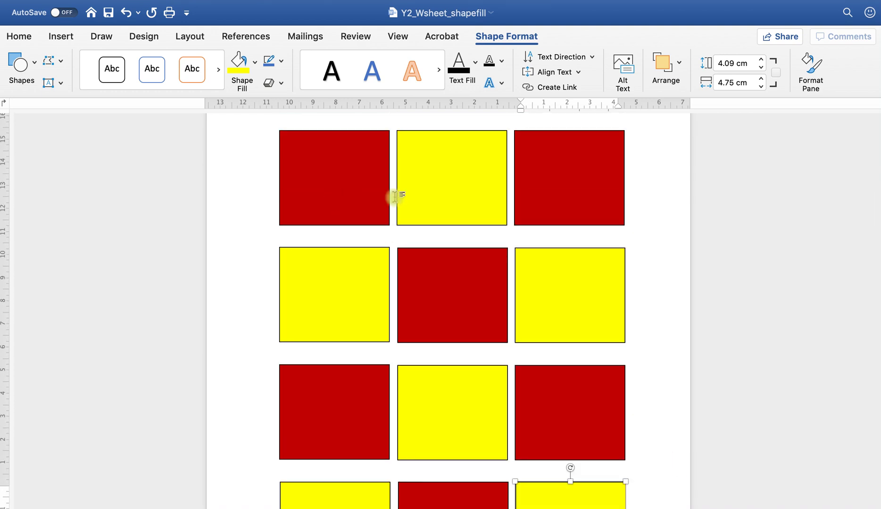
left_click(345, 187)
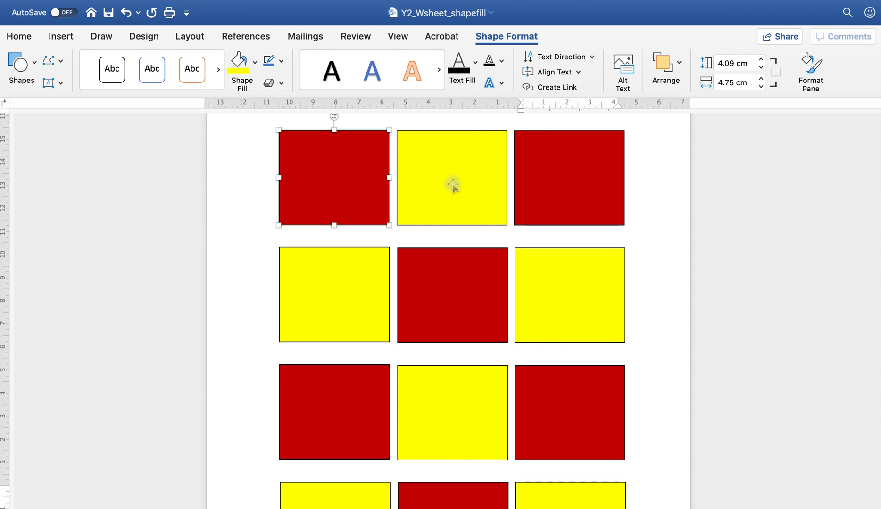
left_click(455, 185)
left_click(594, 196)
left_click(585, 316)
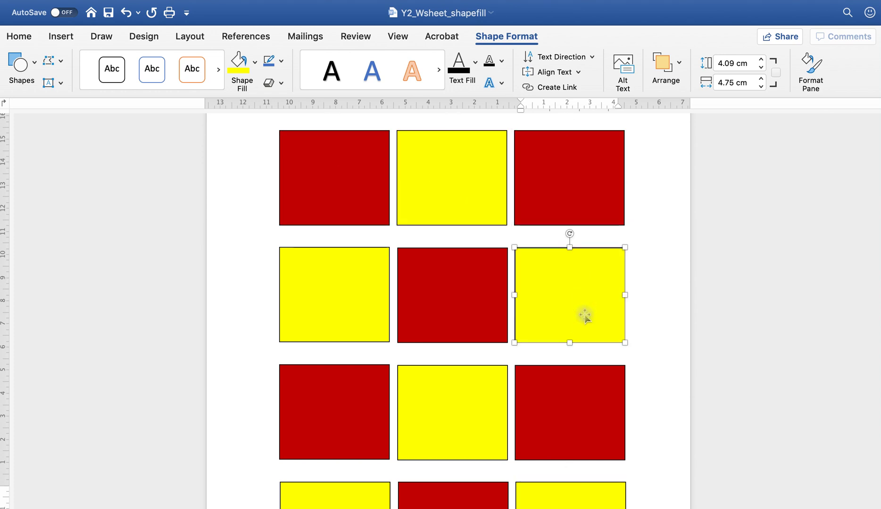
scroll(568, 335, "down", 5)
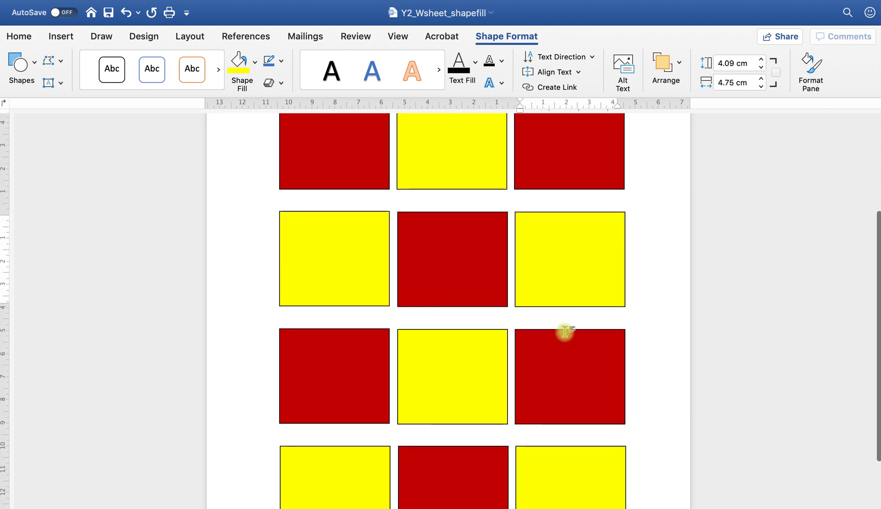
scroll(564, 331, "up", 1)
left_click(565, 331)
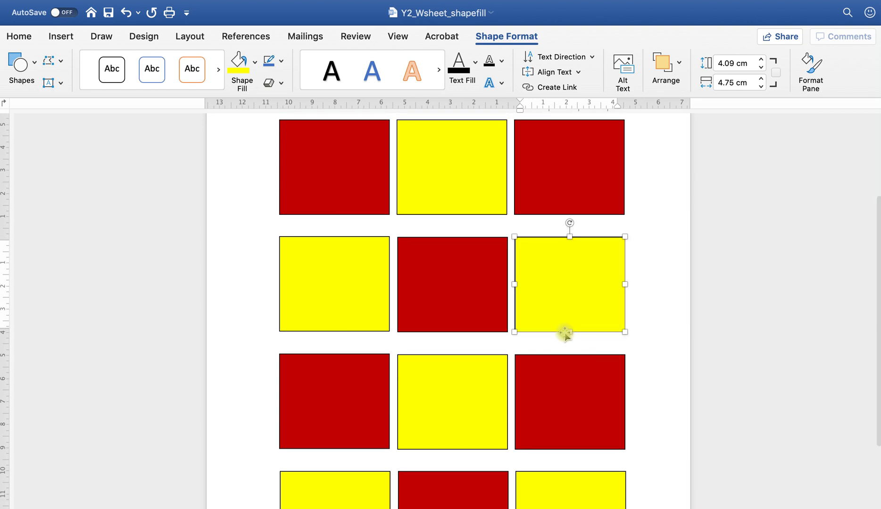
left_click(374, 175)
left_click(470, 166)
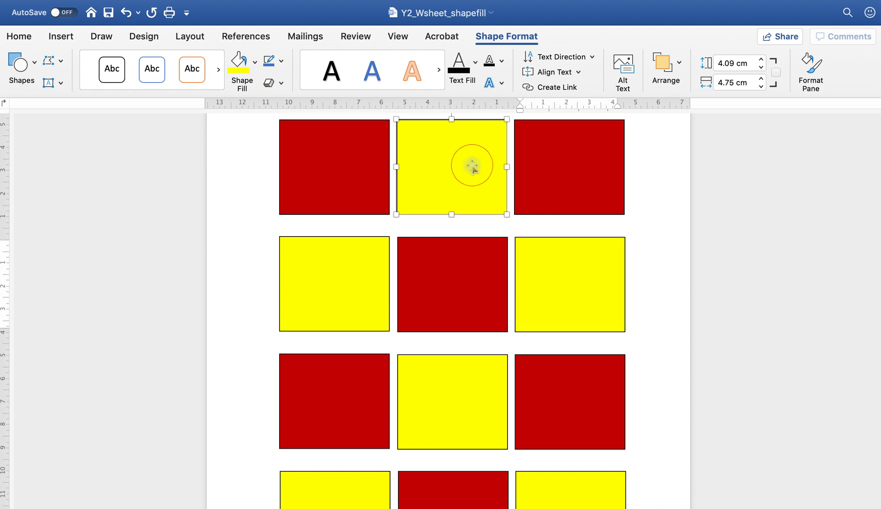
left_click(609, 307)
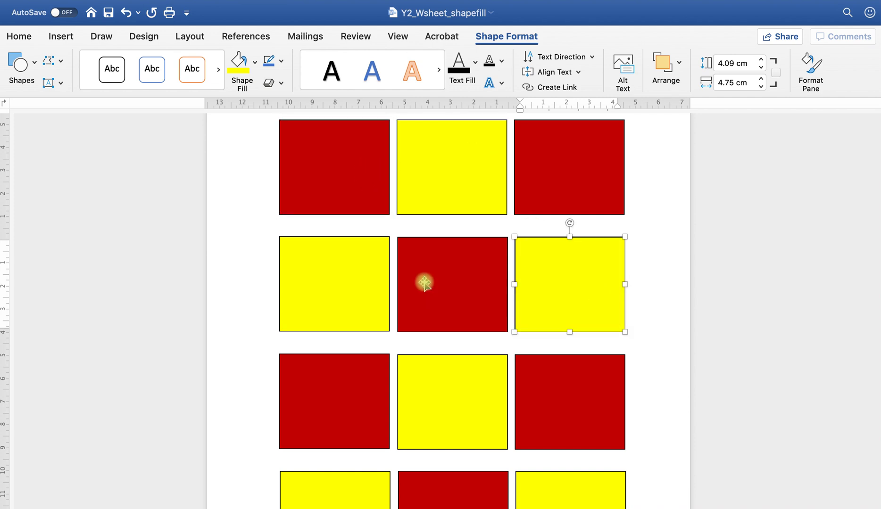
Fill the middle box of the first row and the first box of the second row with standard light blue
left_click(472, 192)
left_click(255, 76)
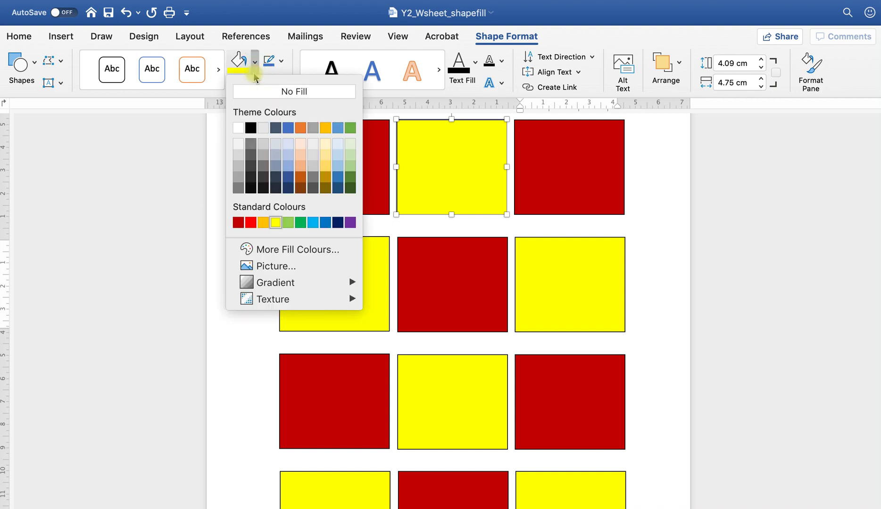
left_click(313, 224)
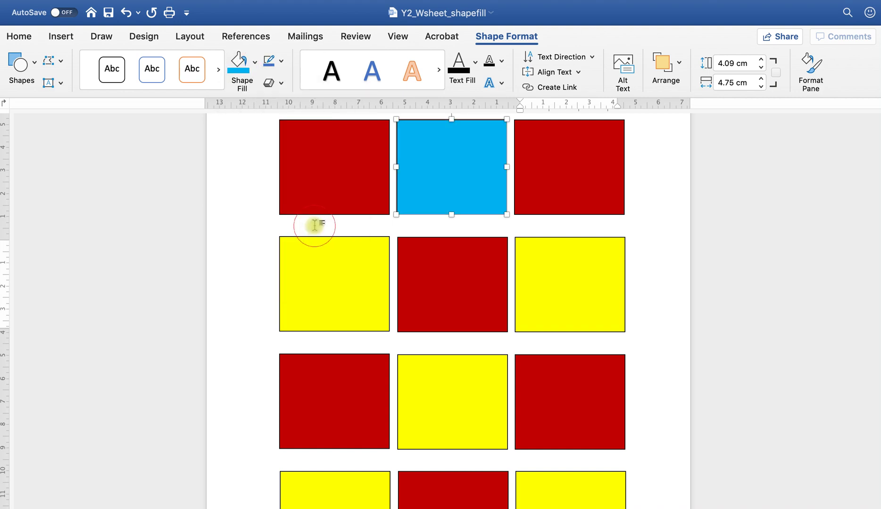
left_click(354, 291)
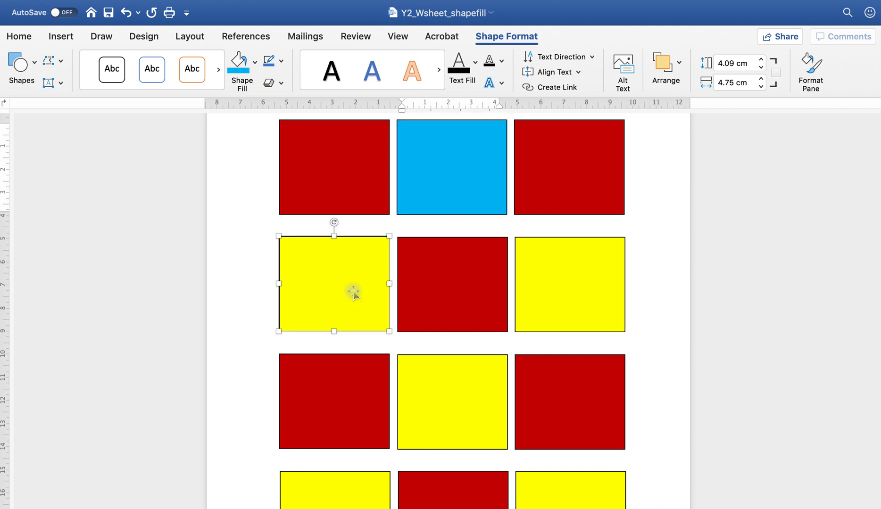
left_click(256, 70)
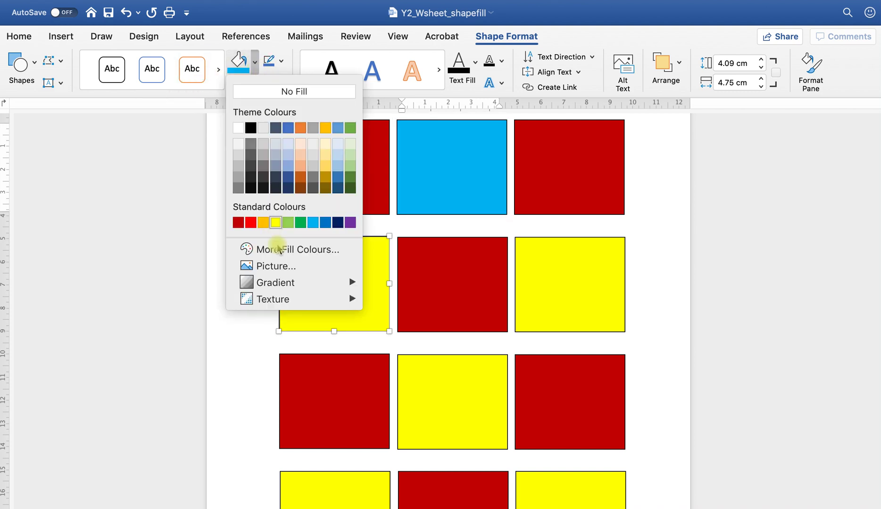
left_click(313, 224)
Fill the last box of the second row and the middle box of the third row with standard light blue
left_click(597, 292)
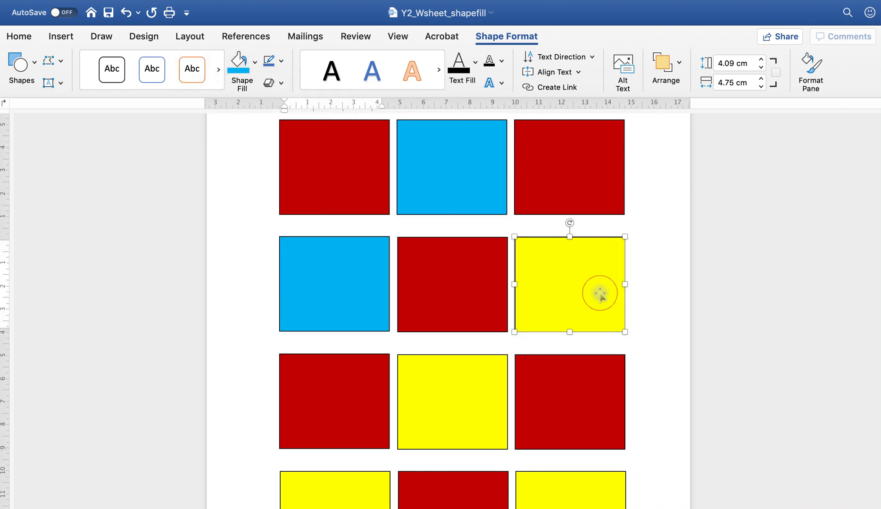
left_click(239, 70)
left_click(450, 422)
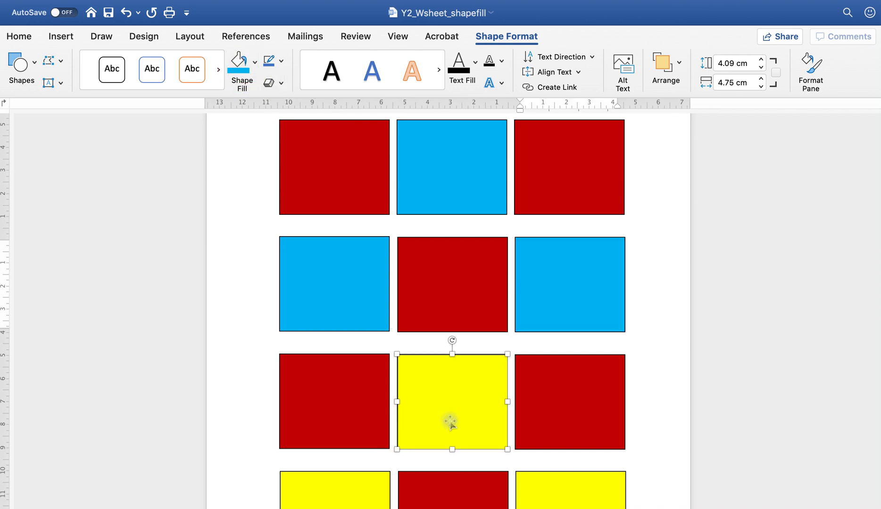
left_click(236, 67)
Fill the first and last boxes of the fourth row with standard light blue
scroll(371, 313, "down", 3)
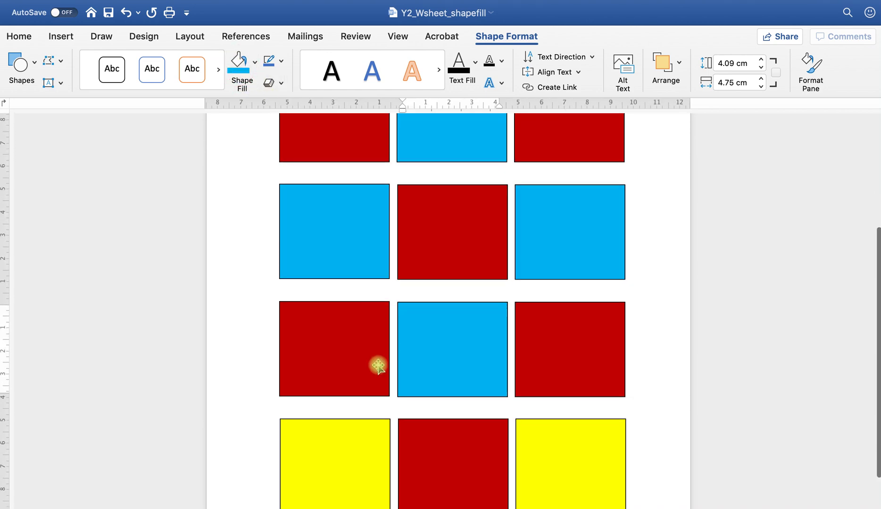
left_click(364, 471)
left_click(239, 68)
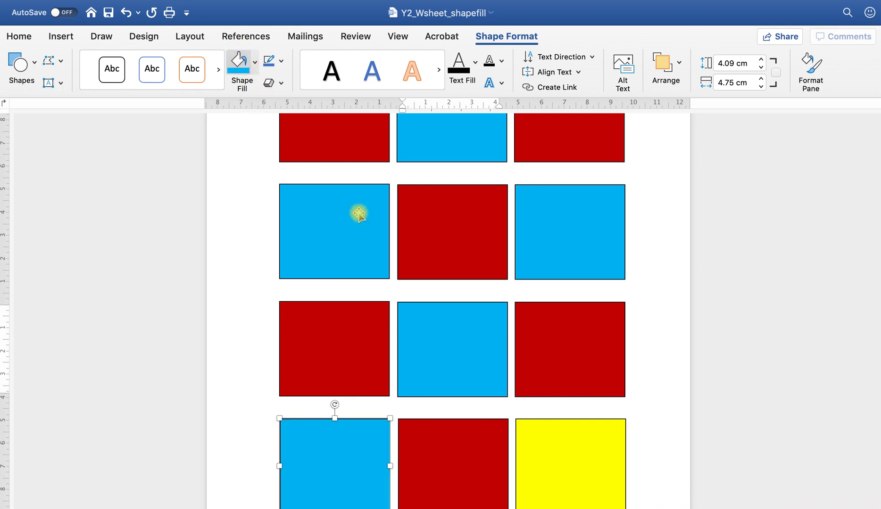
left_click(560, 447)
left_click(242, 71)
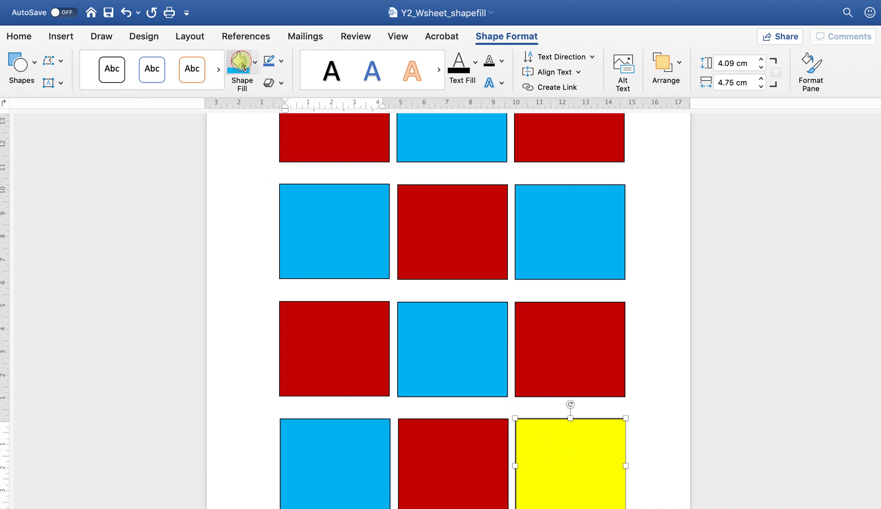
Fill the first and last boxes of the first row with standard orange in place of dark red
scroll(509, 333, "up", 3)
left_click(471, 309)
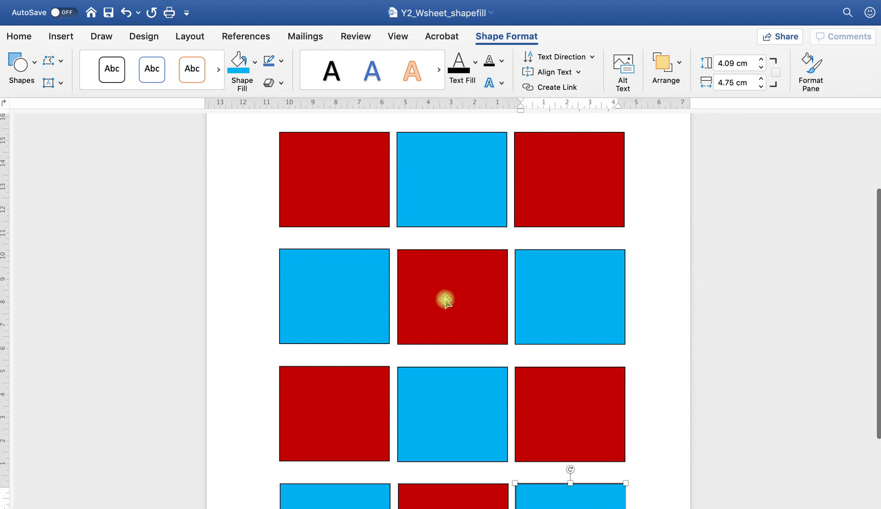
left_click(385, 210)
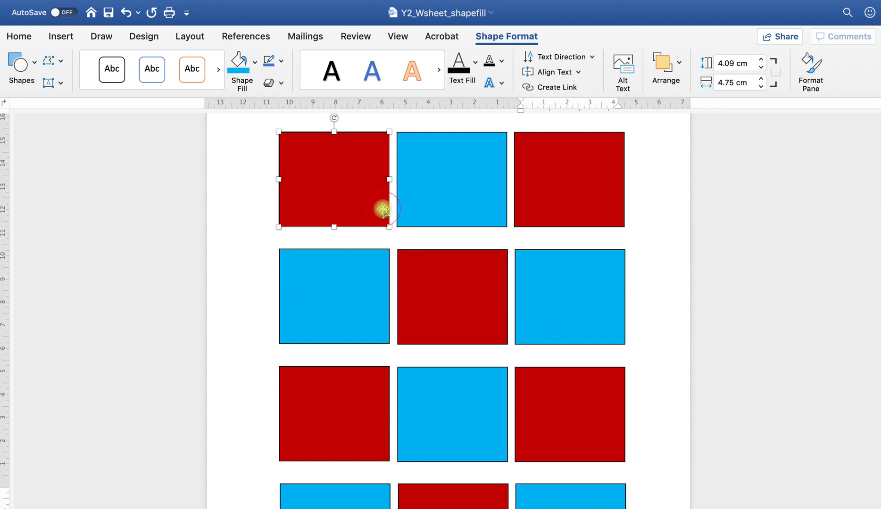
left_click(255, 63)
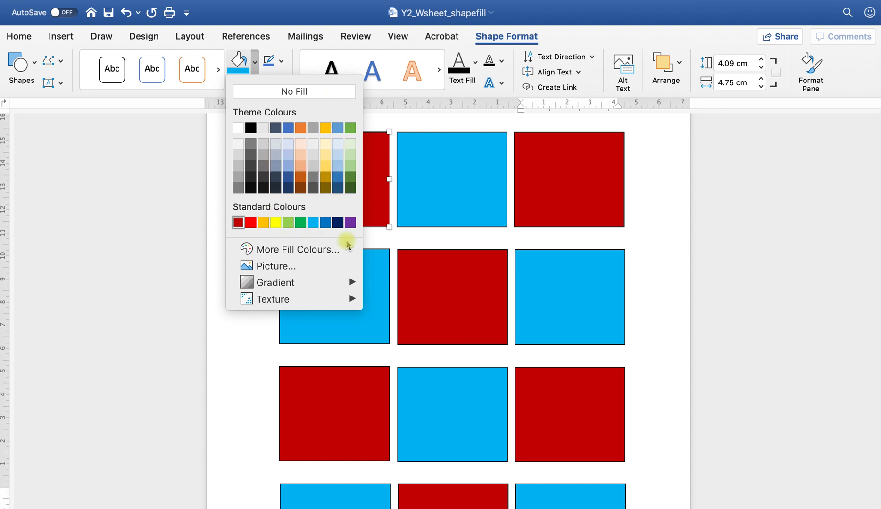
left_click(263, 223)
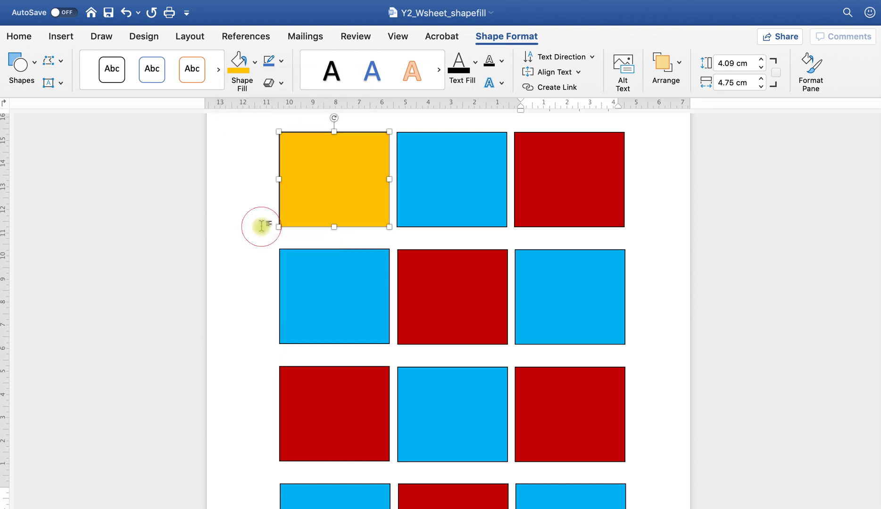
left_click(579, 200)
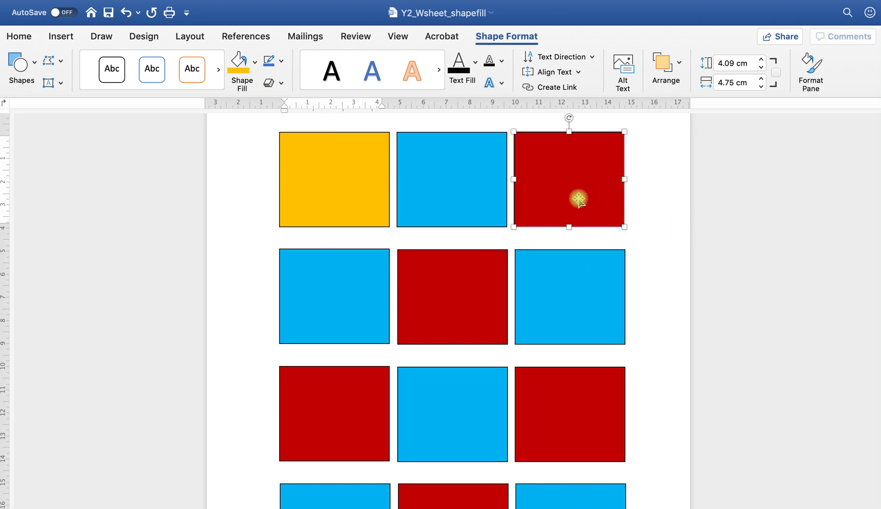
left_click(238, 71)
Fill the middle box of the second row and the first box of the third row with standard orange
left_click(470, 322)
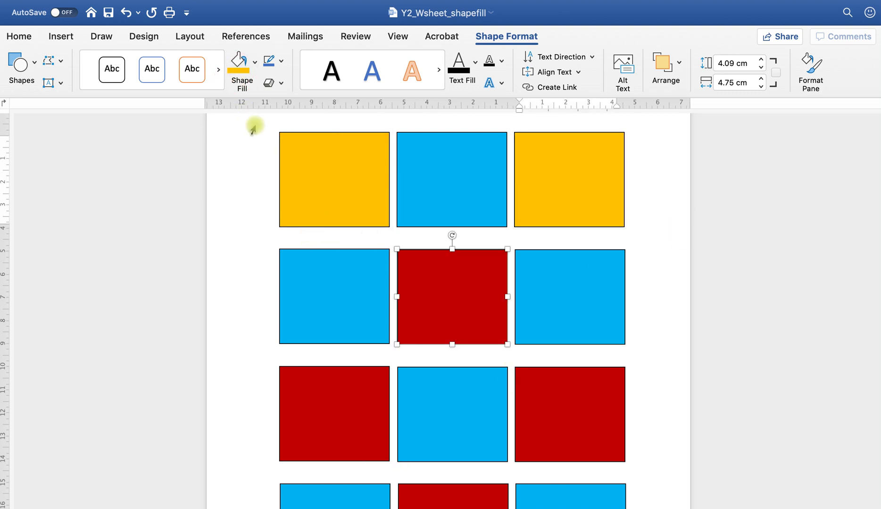
left_click(238, 64)
left_click(303, 411)
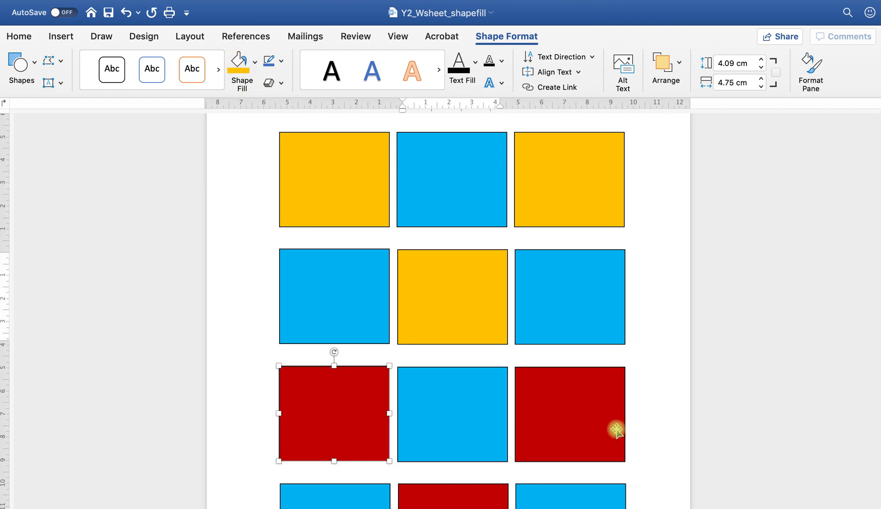
left_click(239, 64)
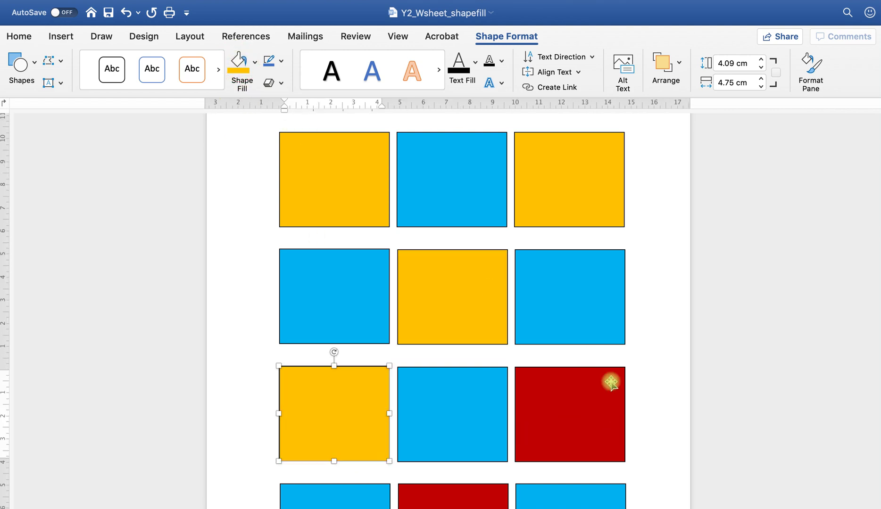
Fill the last box of the third row and the middle box of the fourth row with standard orange
left_click(615, 396)
scroll(615, 401, "down", 1)
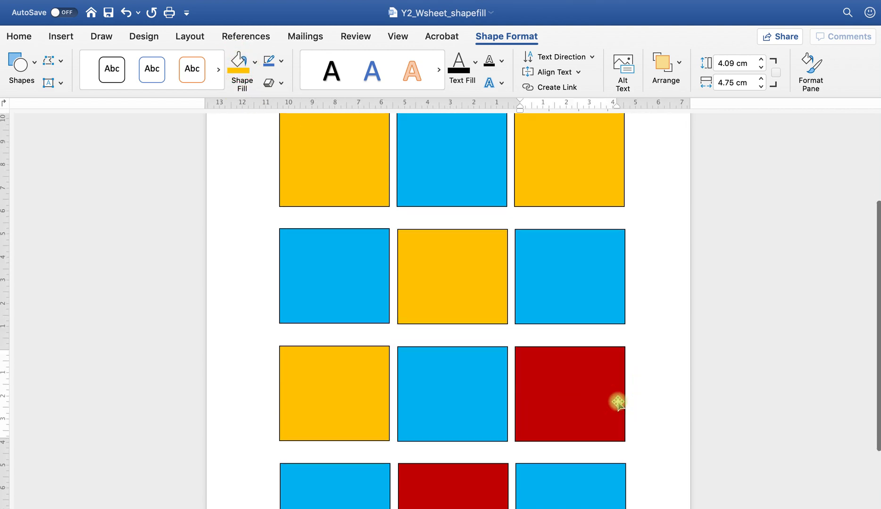
left_click(240, 64)
left_click(476, 476)
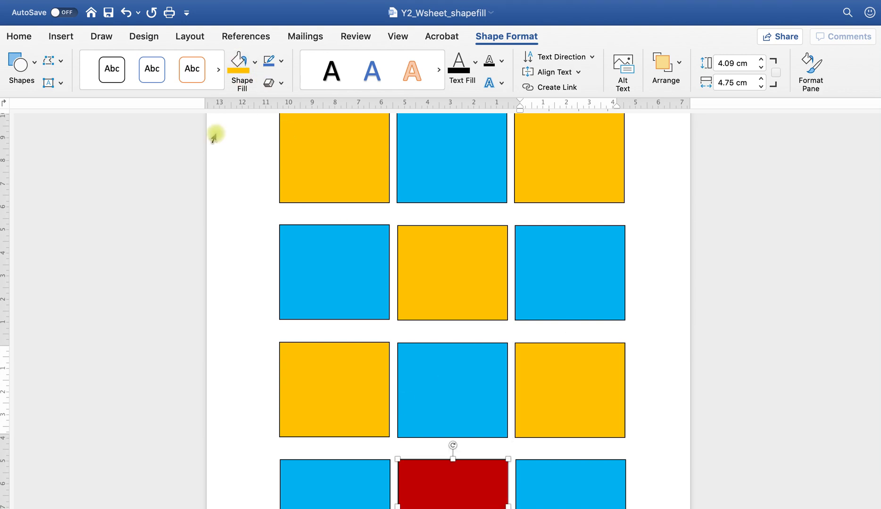
left_click(239, 64)
Fill the middle box of the first row and the first box of the second row with standard light green
left_click(442, 165)
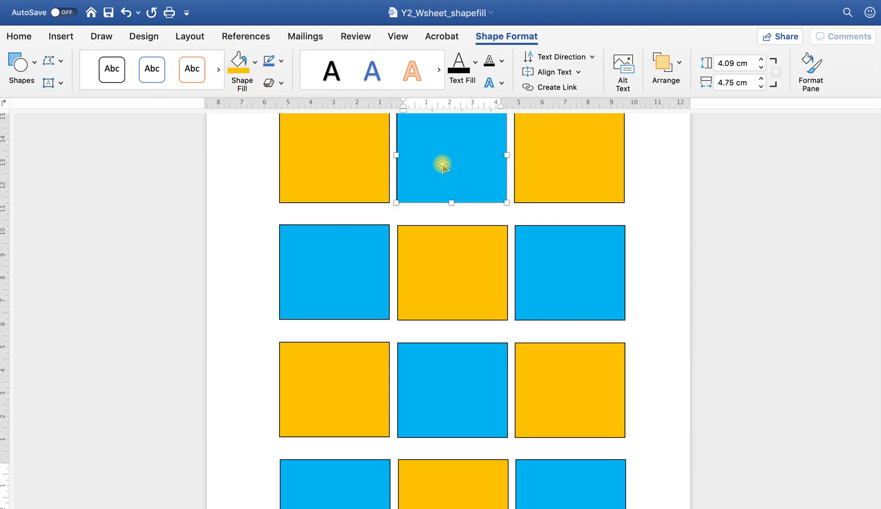
left_click(255, 64)
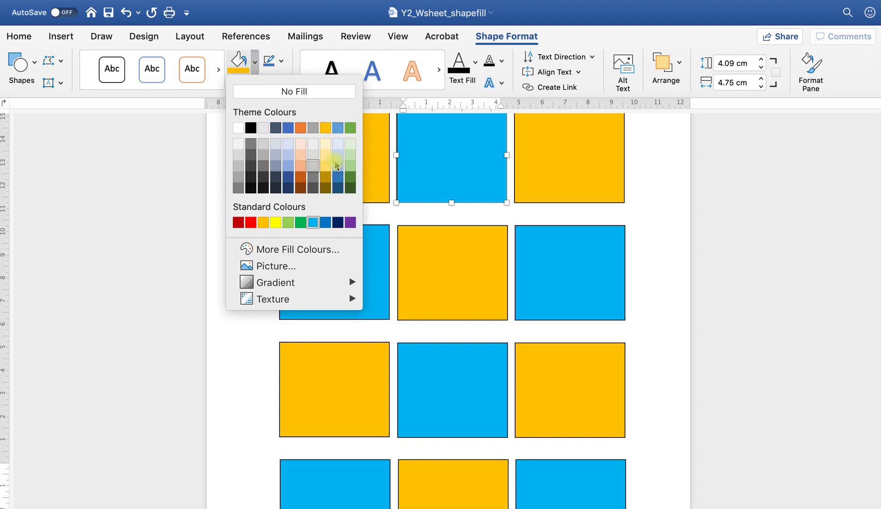
left_click(286, 223)
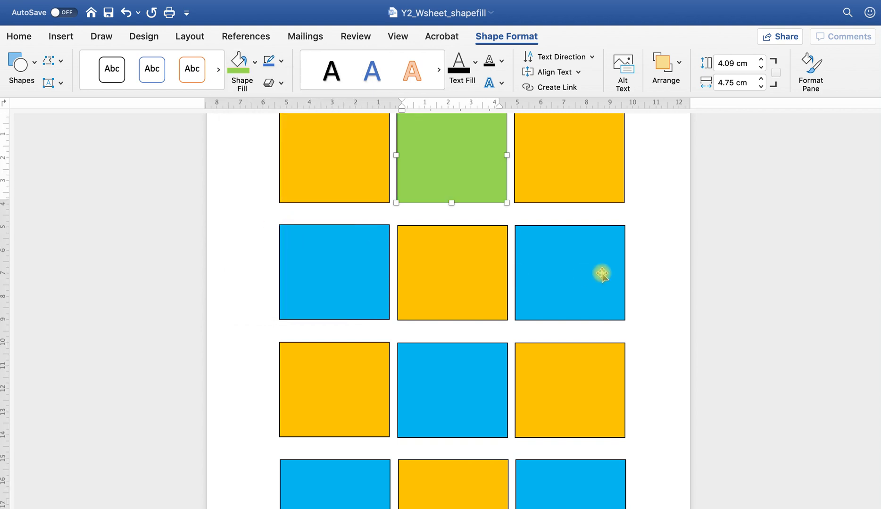
left_click(338, 276)
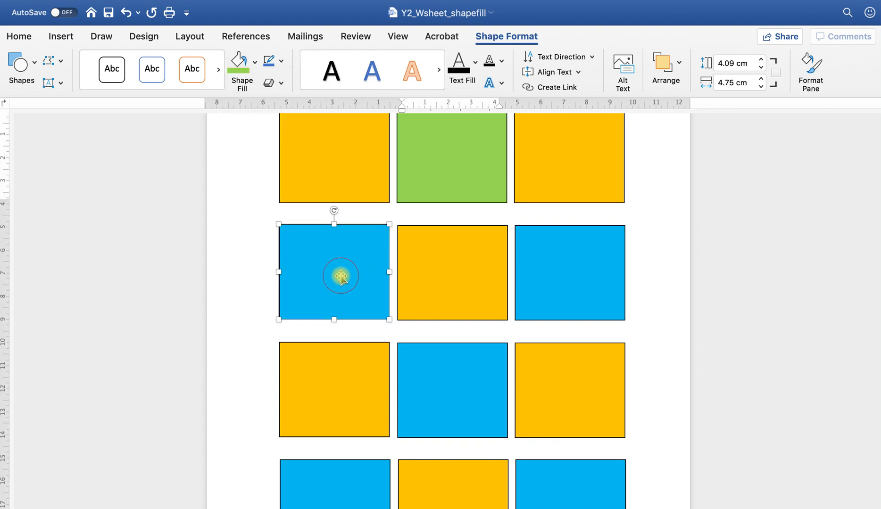
left_click(238, 60)
Fill the last box of the second row and the middle box of the third row with standard light green
left_click(570, 276)
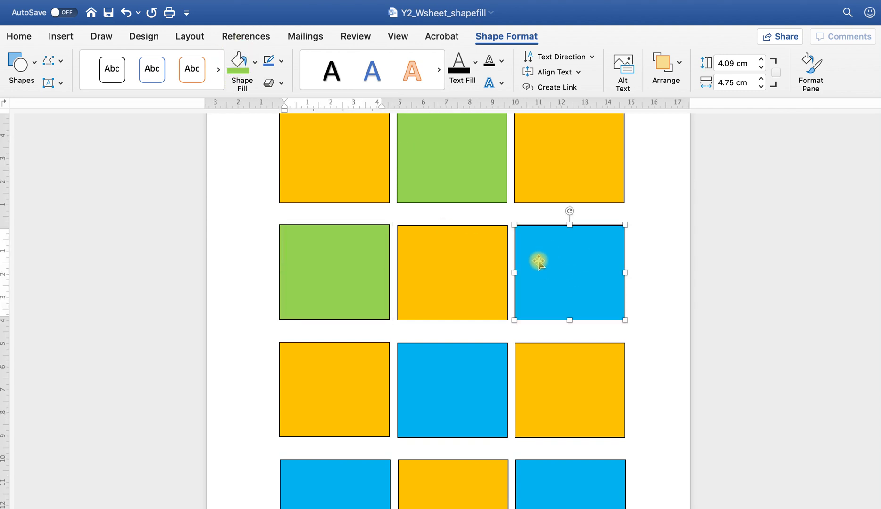
left_click(660, 255)
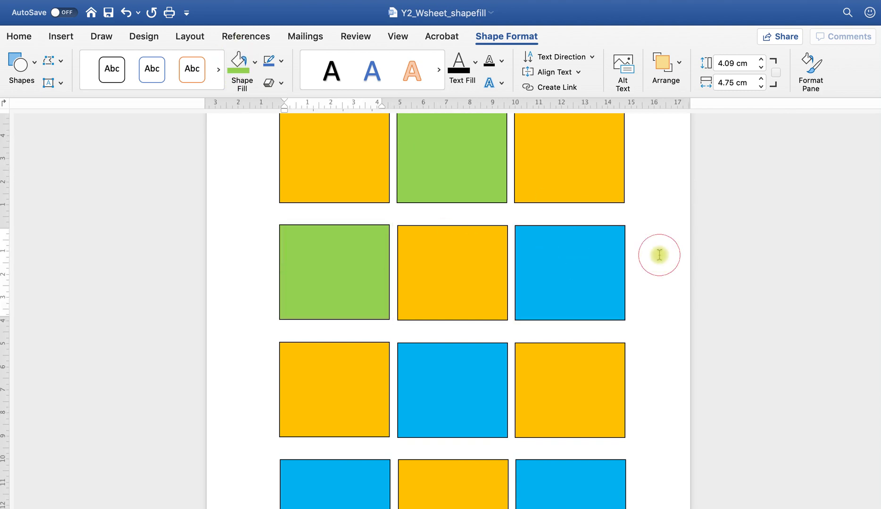
scroll(659, 255, "up", 3)
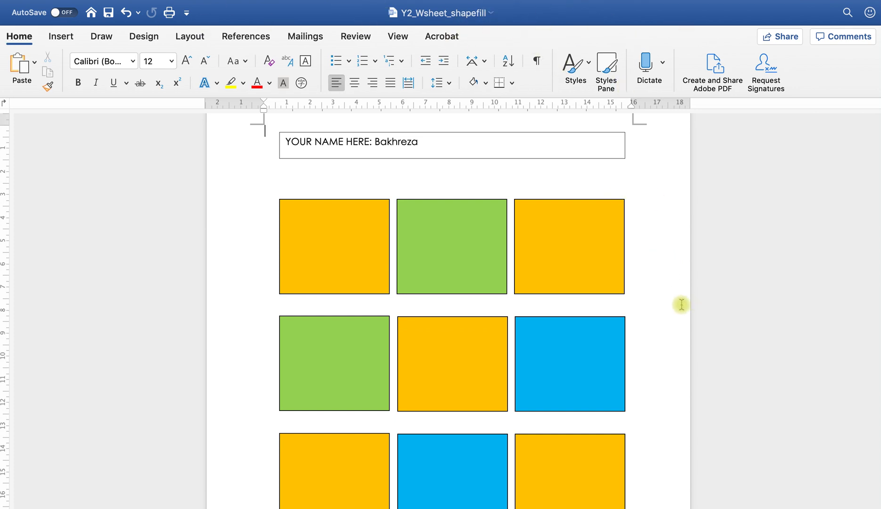
scroll(682, 304, "down", 1)
left_click(605, 355)
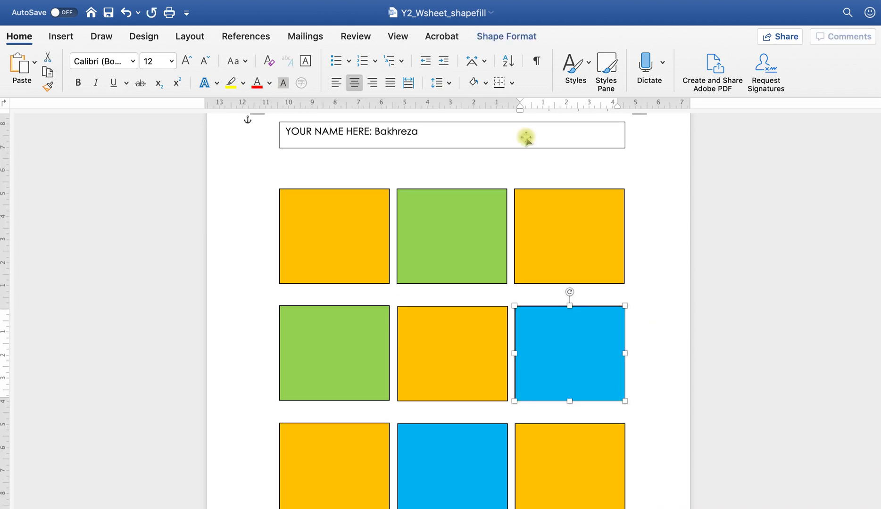
left_click(501, 37)
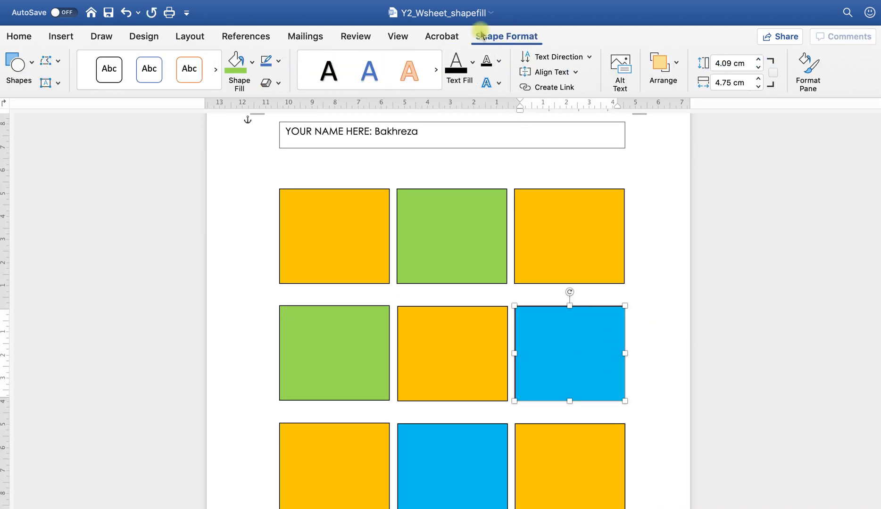
left_click(238, 70)
scroll(444, 368, "down", 4)
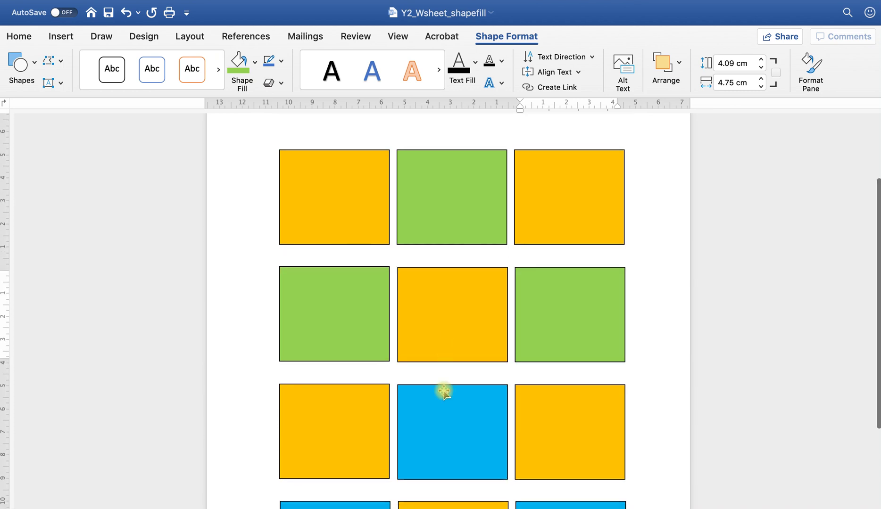
left_click(443, 412)
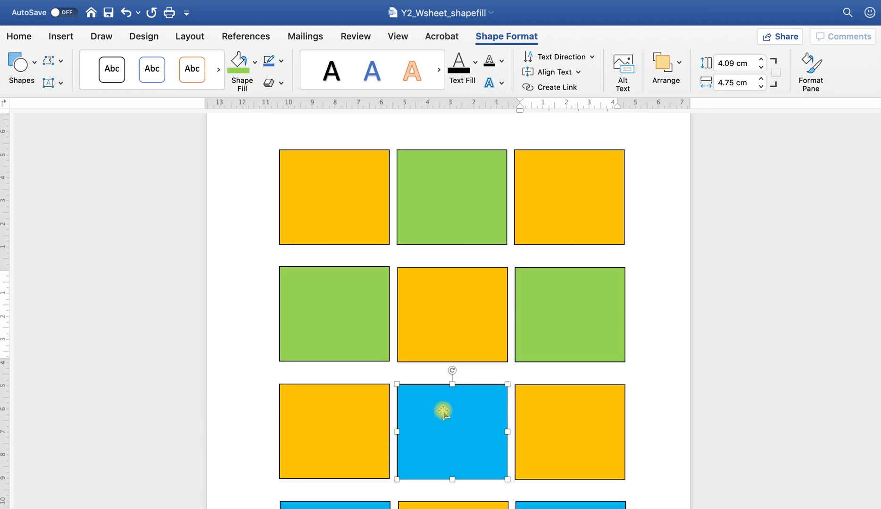
left_click(239, 71)
Fill the first and last boxes of the fourth row with standard light green to complete the alternating pattern
scroll(429, 387, "down", 5)
left_click(422, 404)
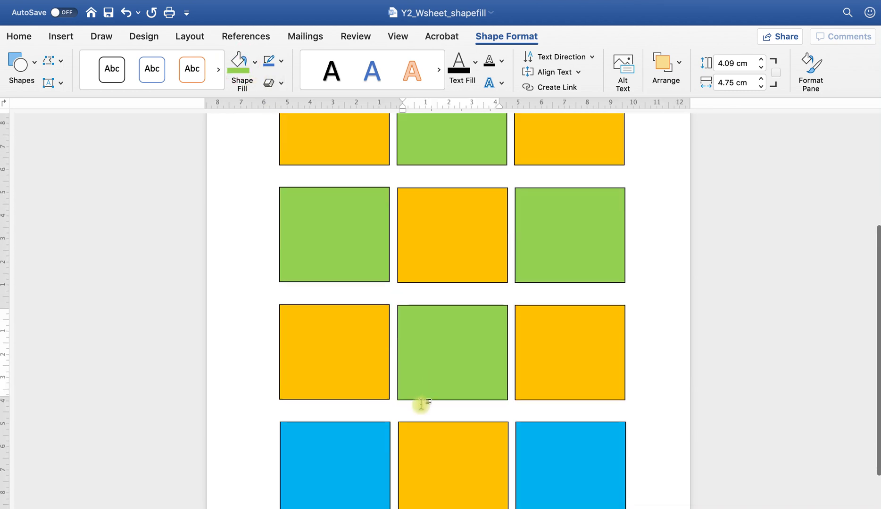
left_click(368, 461)
left_click(238, 73)
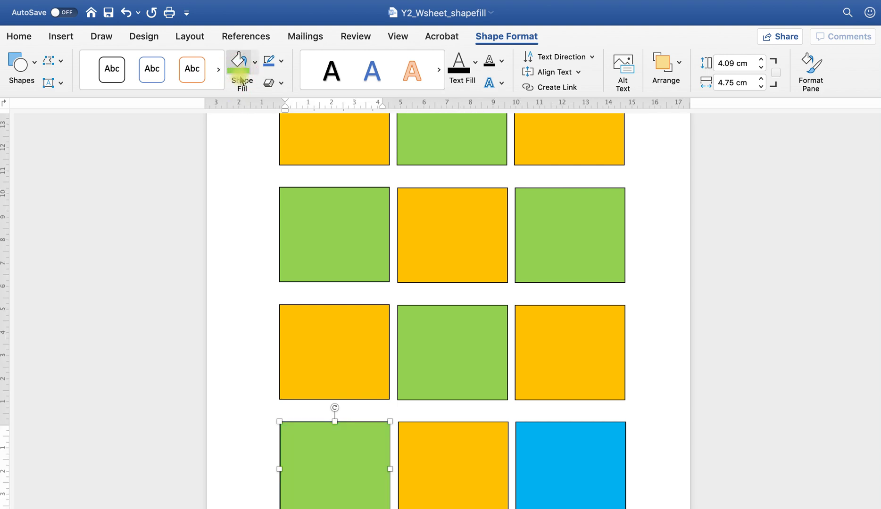
left_click(564, 493)
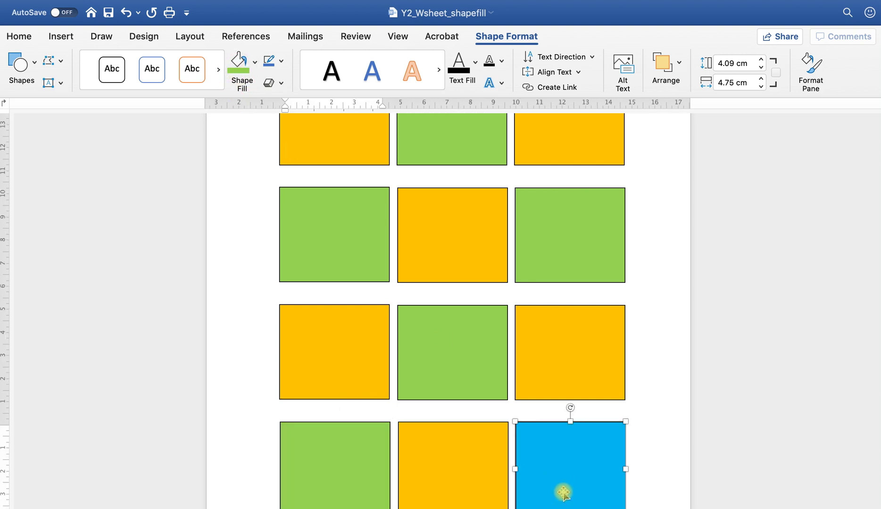
left_click(239, 72)
left_click(635, 437)
scroll(639, 438, "up", 1)
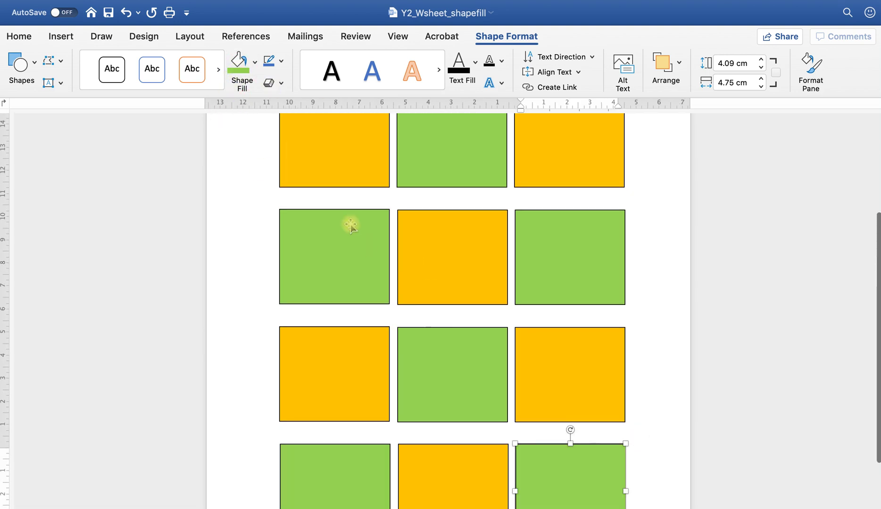
mouse_move(39, 9)
left_click(81, 7)
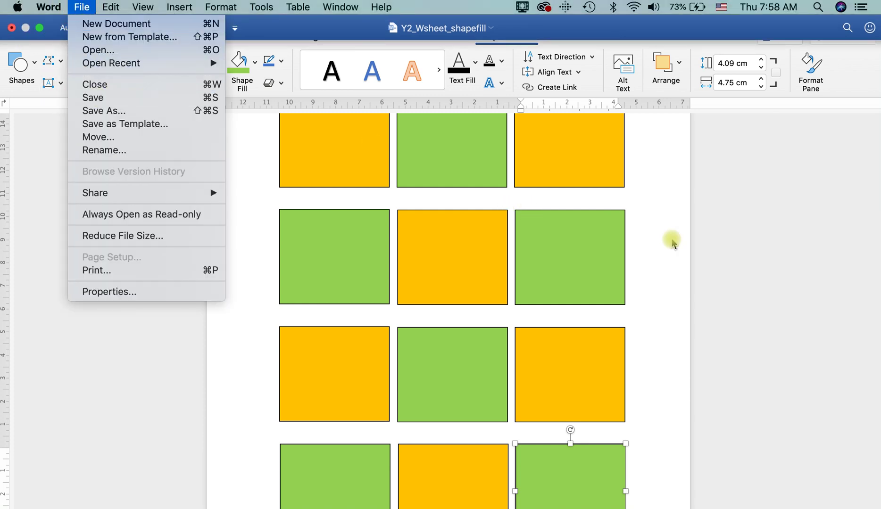
left_click(773, 297)
scroll(599, 325, "up", 1)
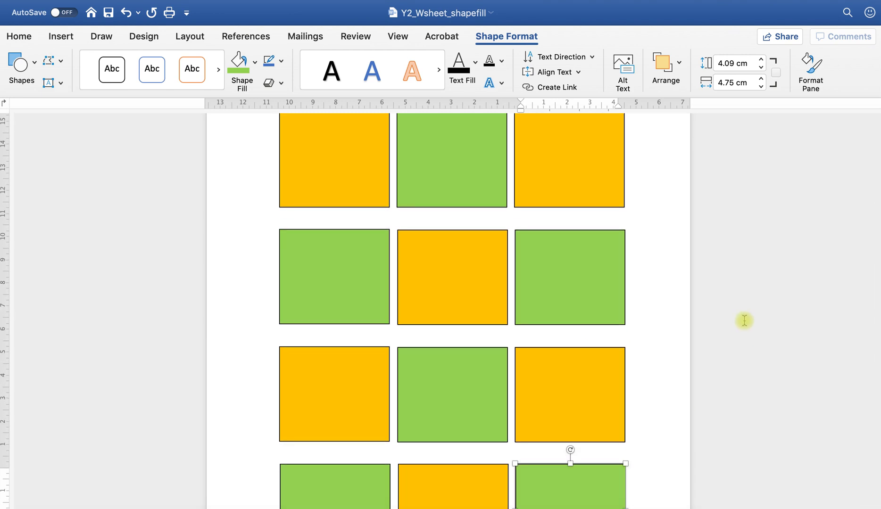
scroll(738, 318, "down", 1)
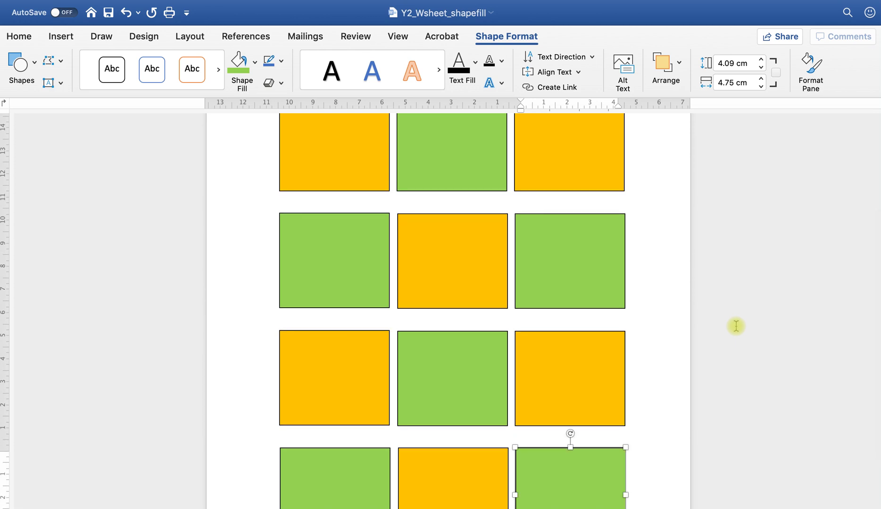